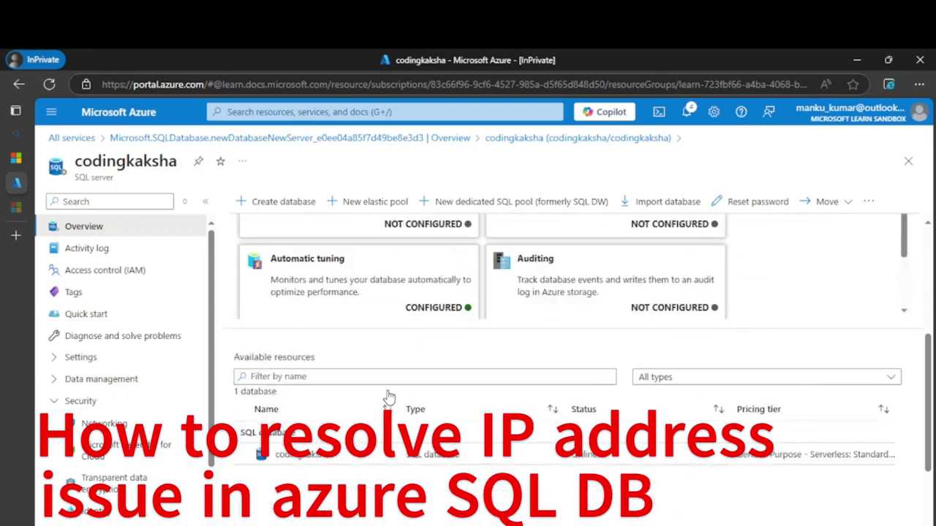
Open the codingkaksha database from Available resources and view its ADO.NET connection strings.
left_click(302, 318)
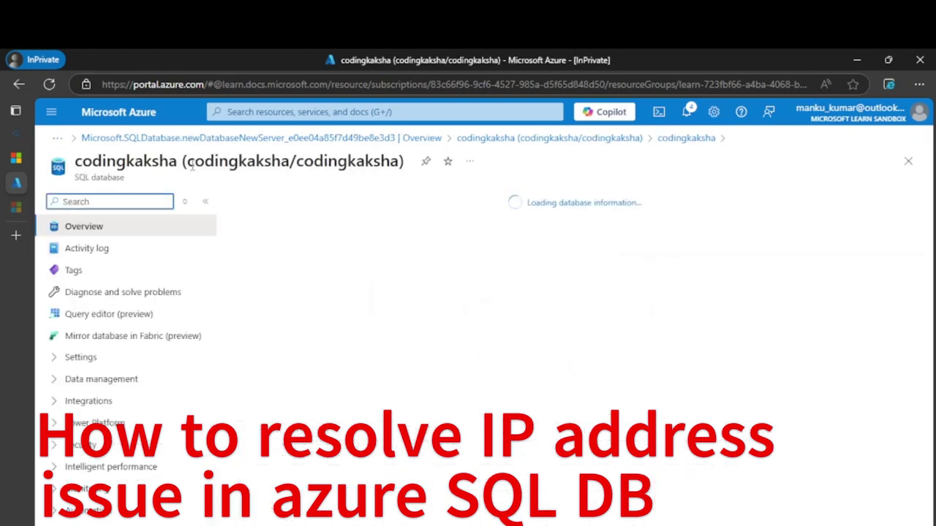
scroll(407, 270, "down", 2)
scroll(407, 270, "down", 2)
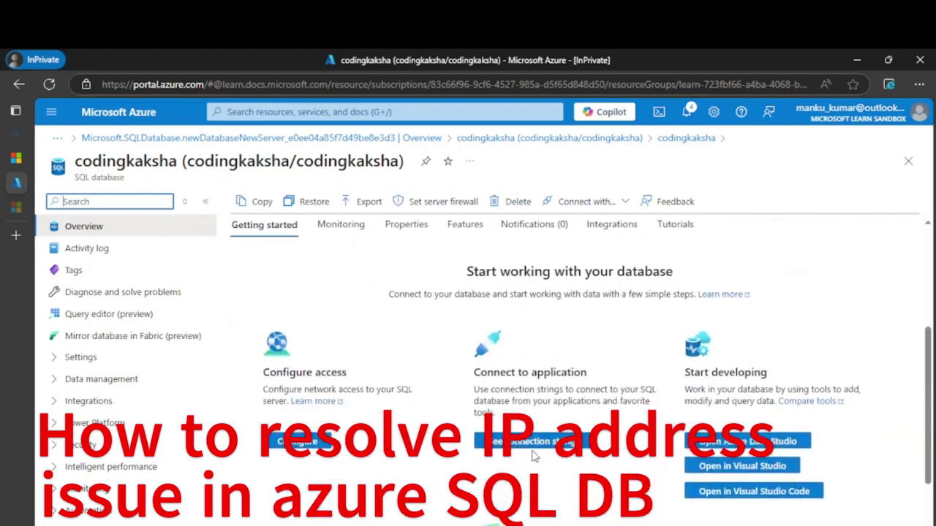
left_click(528, 446)
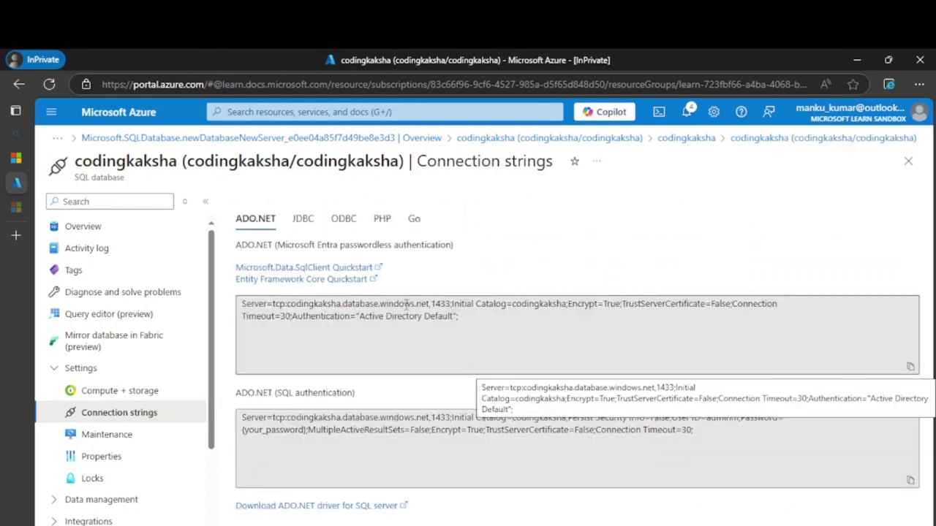
Check the JDBC string and the ADO.NET string, then return to the codingkaksha Overview.
left_click(302, 219)
left_click(265, 218)
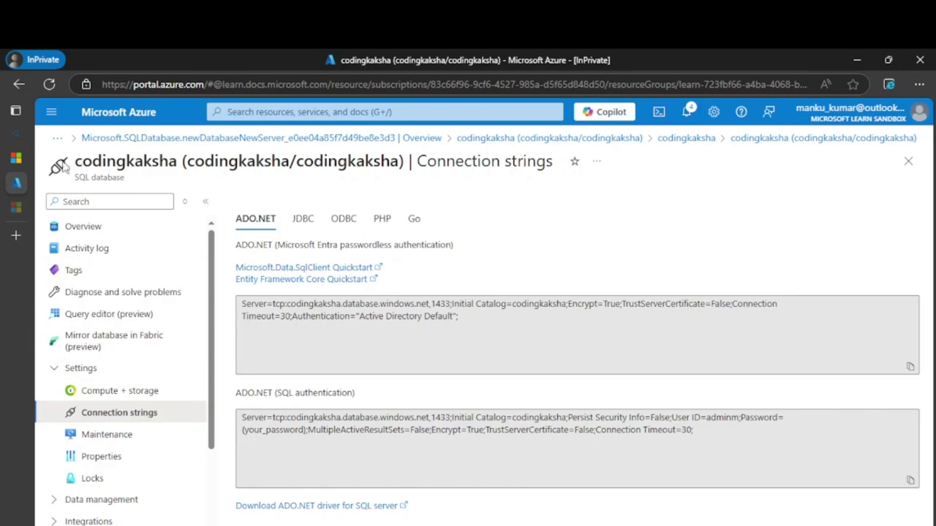
left_click(73, 227)
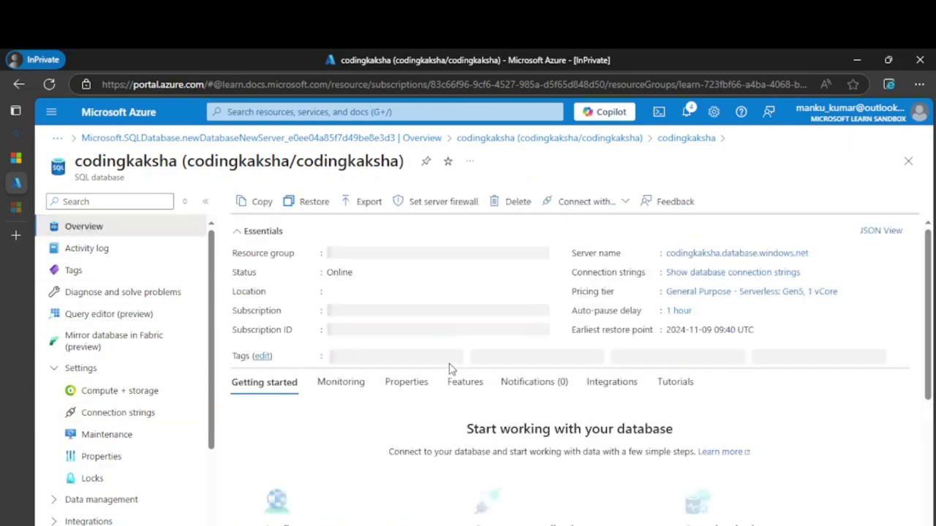
Launch the installed Azure Data Studio for codingkaksha from the Start developing section.
scroll(448, 364, "down", 5)
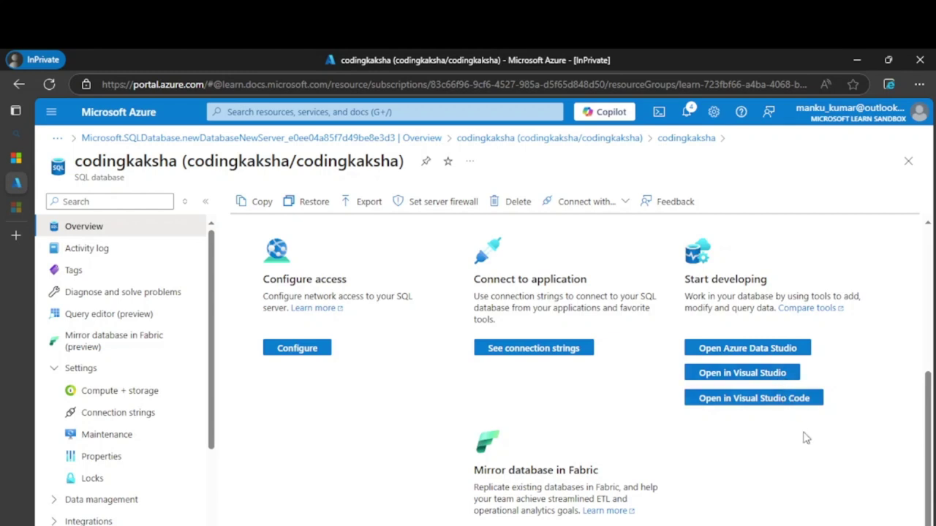
left_click(786, 347)
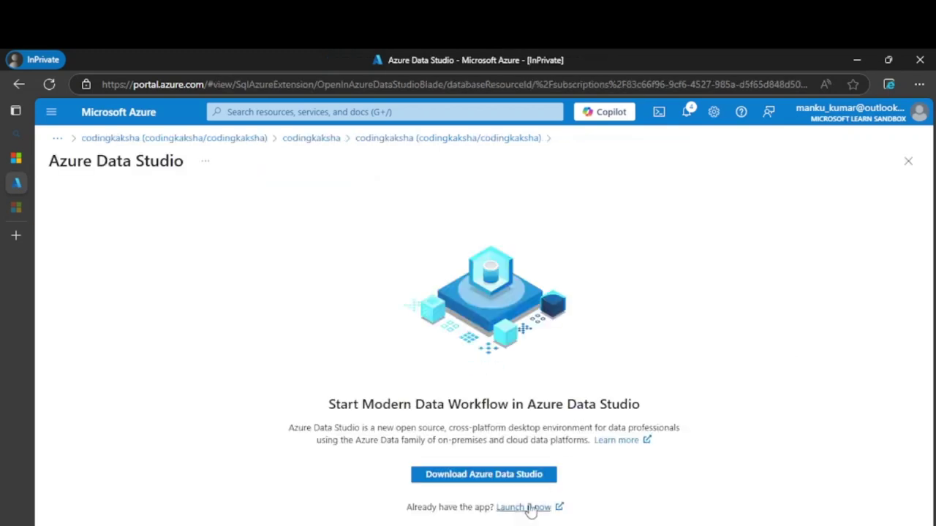
left_click(530, 507)
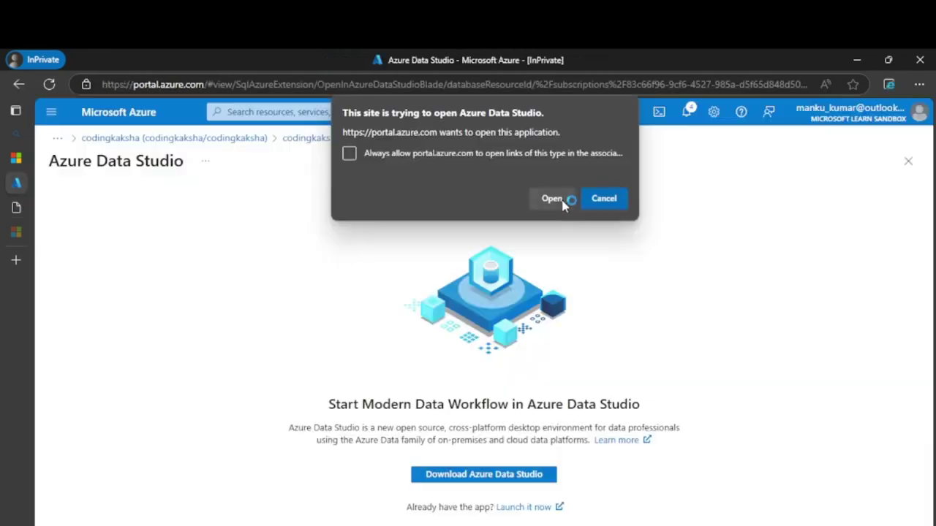
left_click(555, 200)
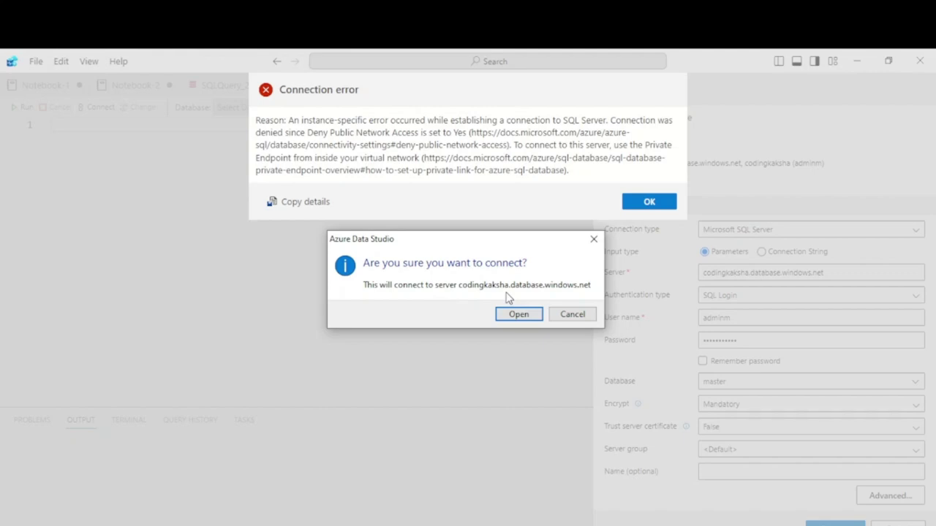
Cancel the connect prompt, copy the Deny Public Network Access error details, and close the error.
left_click(581, 316)
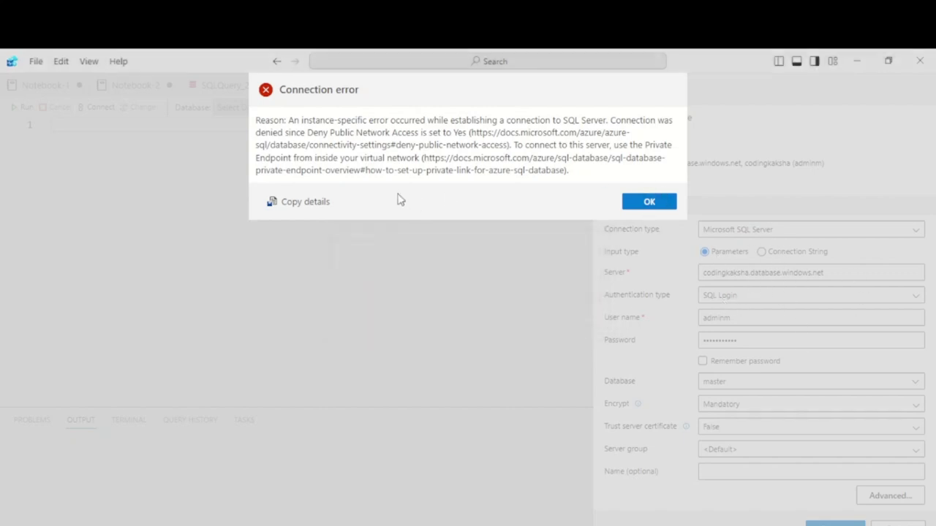
left_click_drag(319, 119, 468, 117)
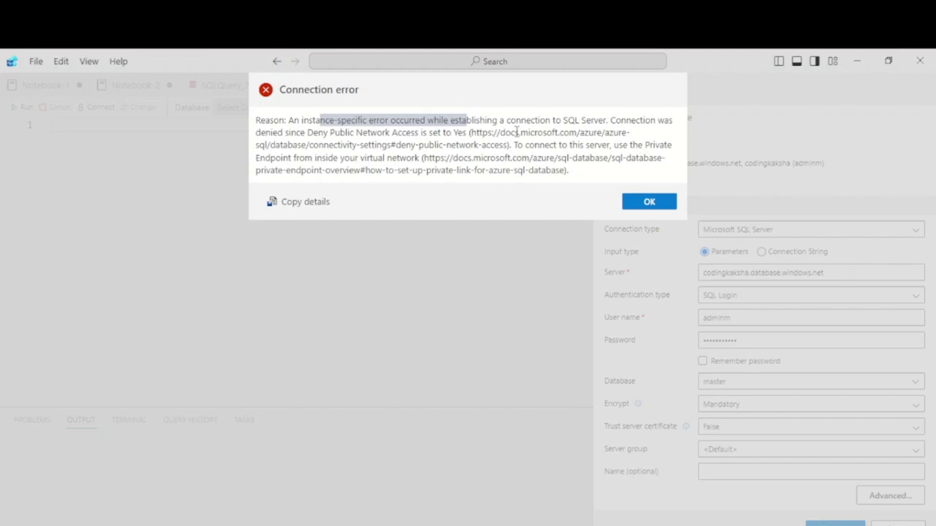
left_click_drag(312, 132, 479, 132)
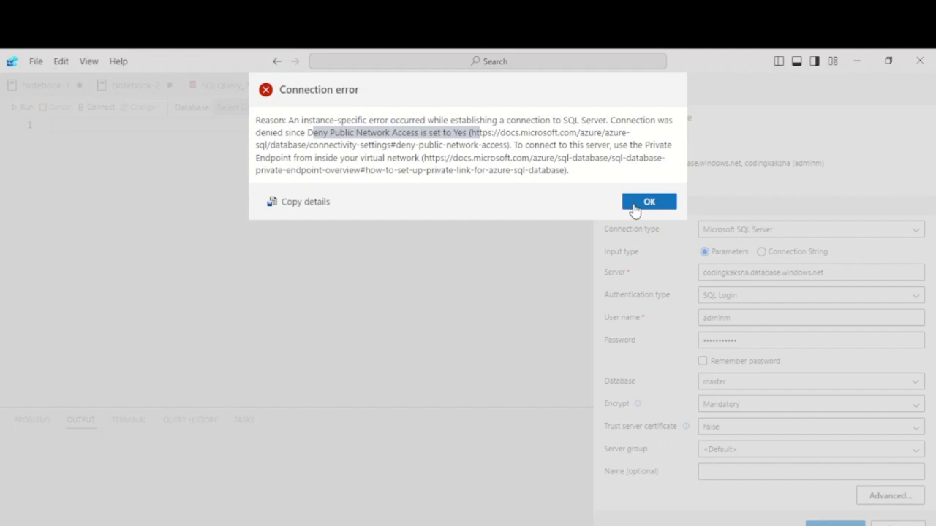
left_click(322, 204)
left_click(636, 204)
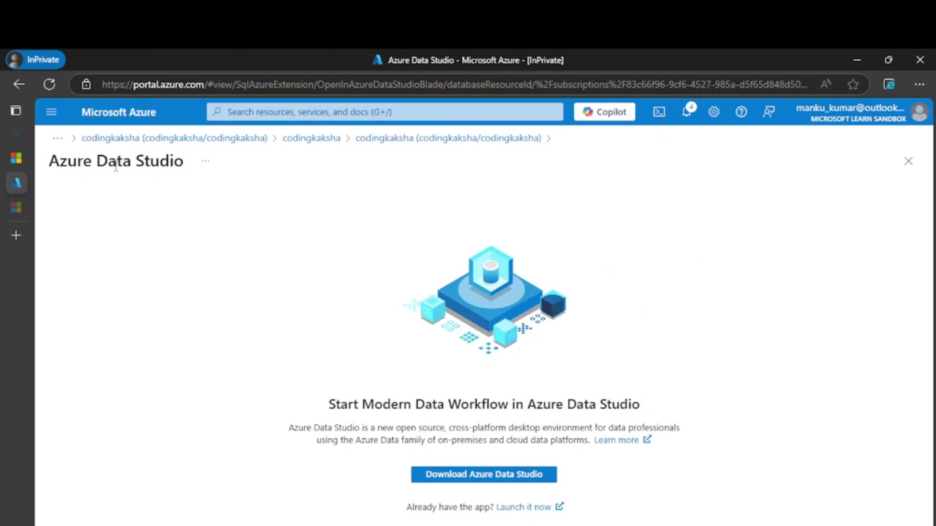
Go back through the deployment overview to the codingkaksha database resource.
left_click(176, 137)
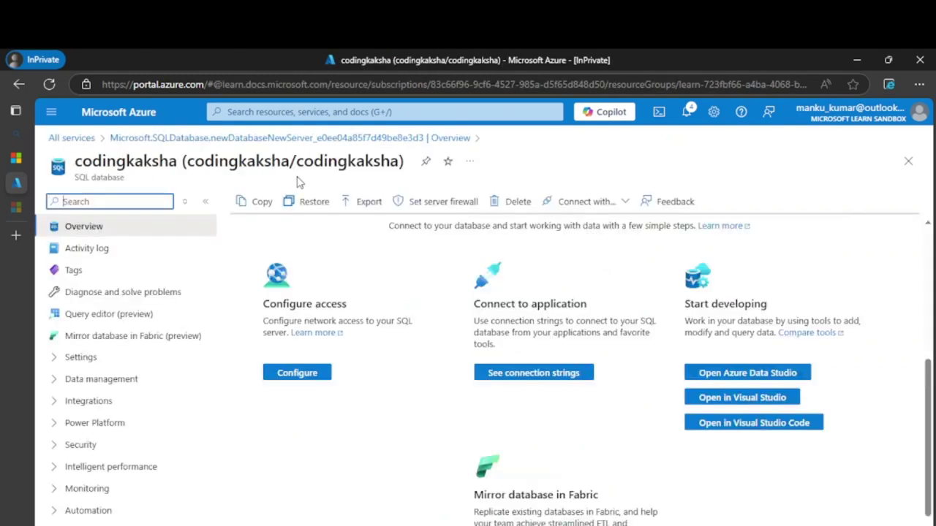
scroll(322, 409, "down", 3)
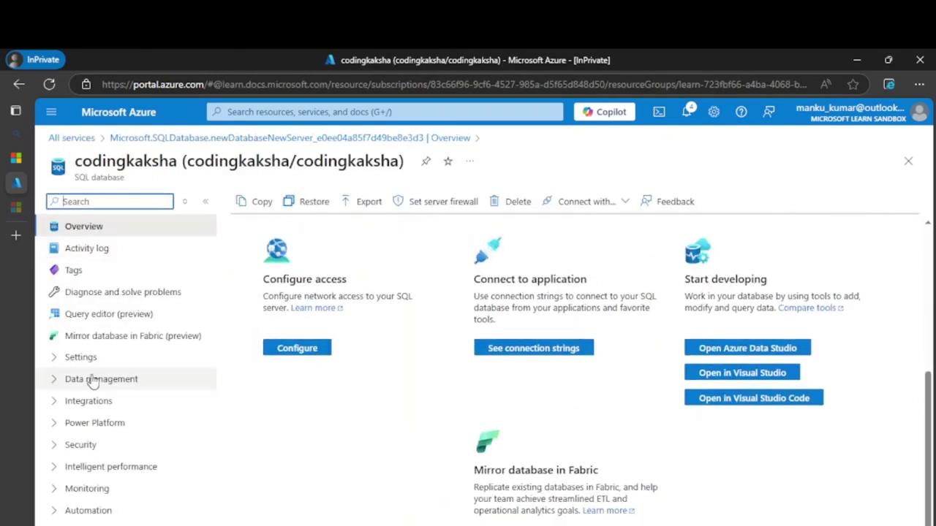
scroll(226, 334, "up", 3)
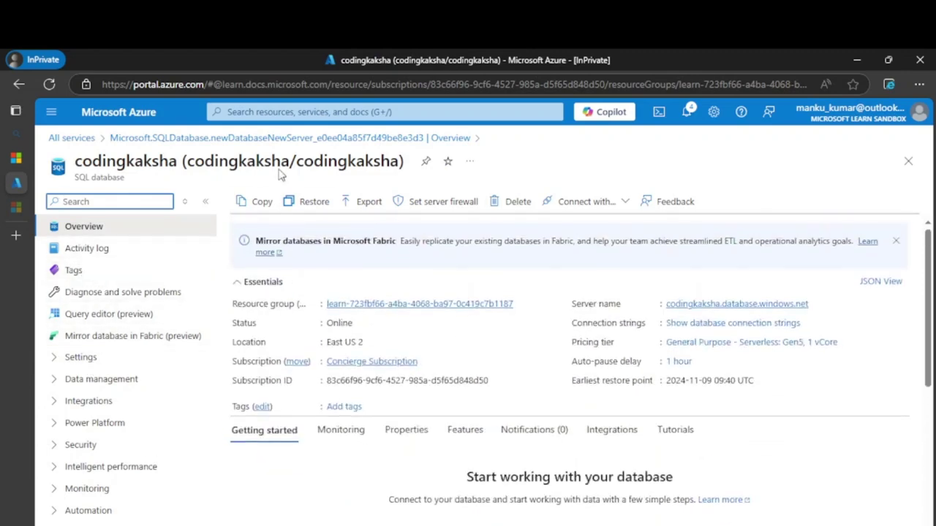
left_click(182, 138)
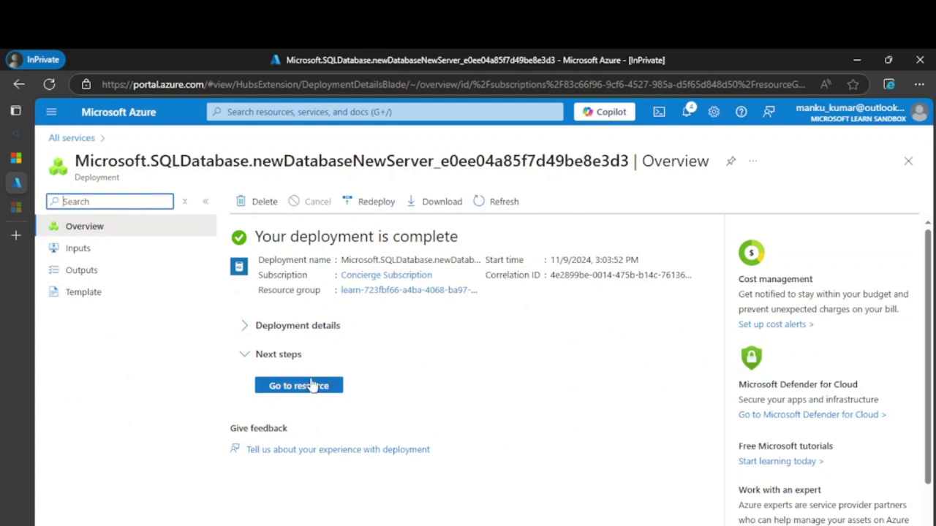
left_click(310, 386)
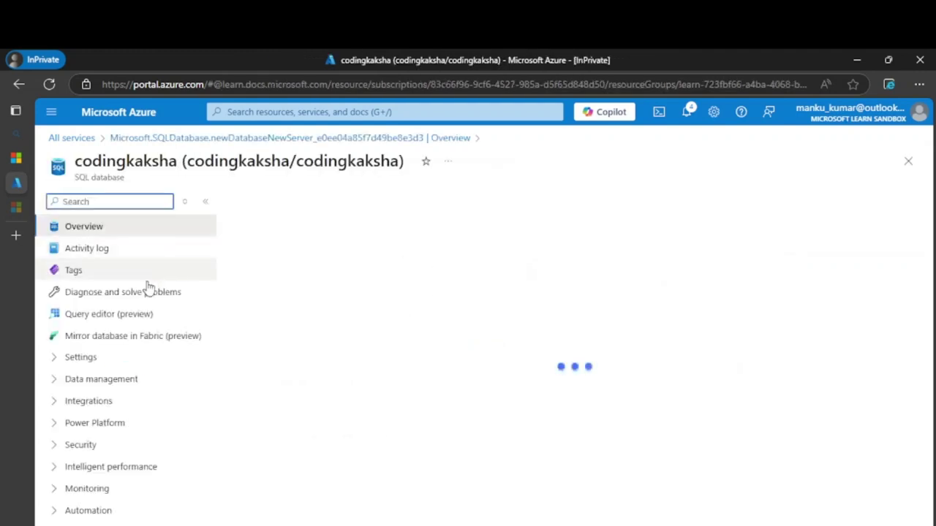
Reopen Connection strings under Settings, then expand Security and open the Ledger page.
left_click(104, 362)
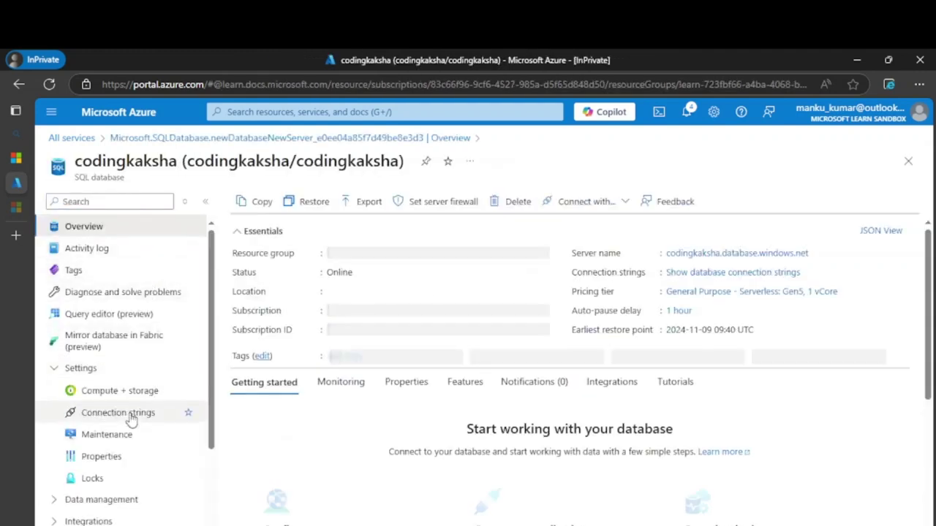
left_click(125, 414)
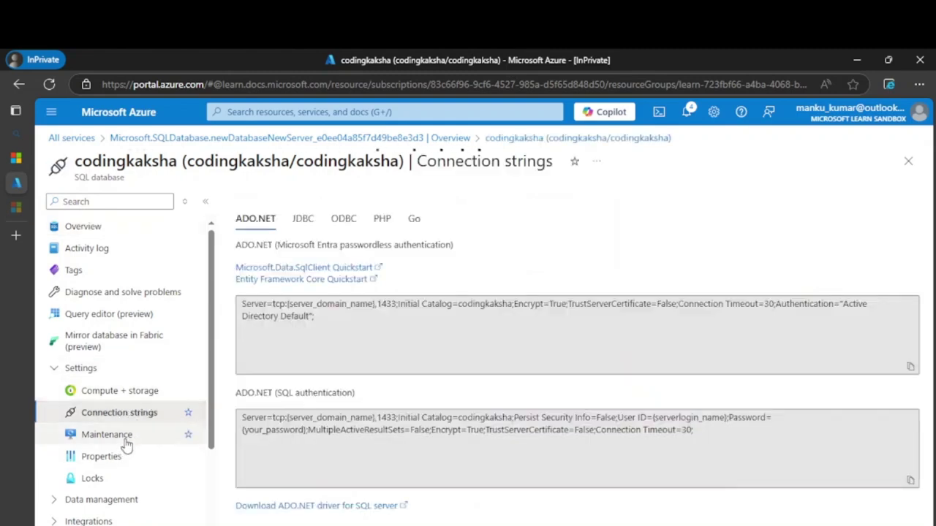
scroll(121, 409, "down", 3)
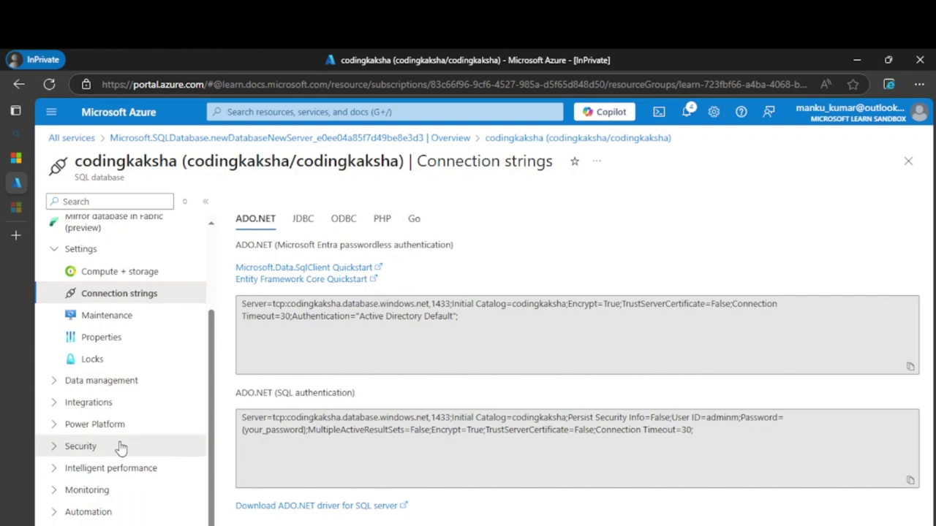
left_click(119, 447)
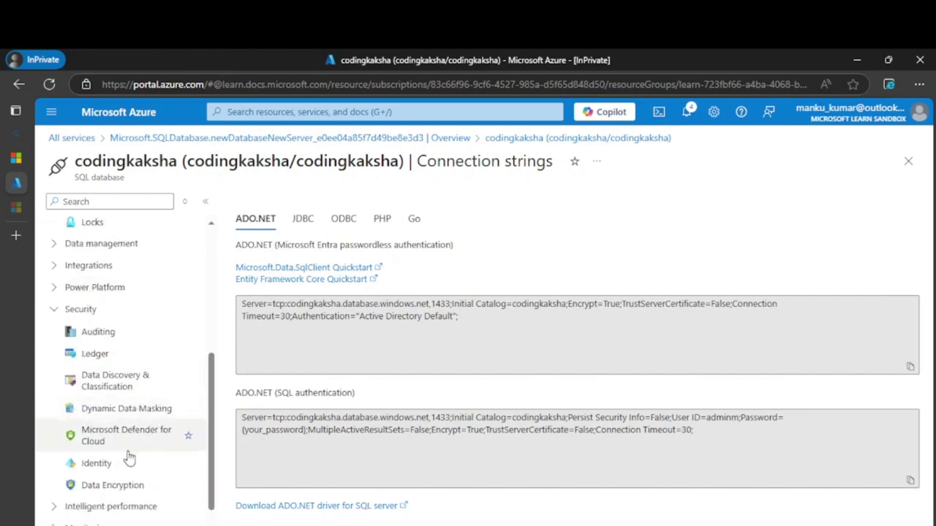
scroll(131, 438, "down", 1)
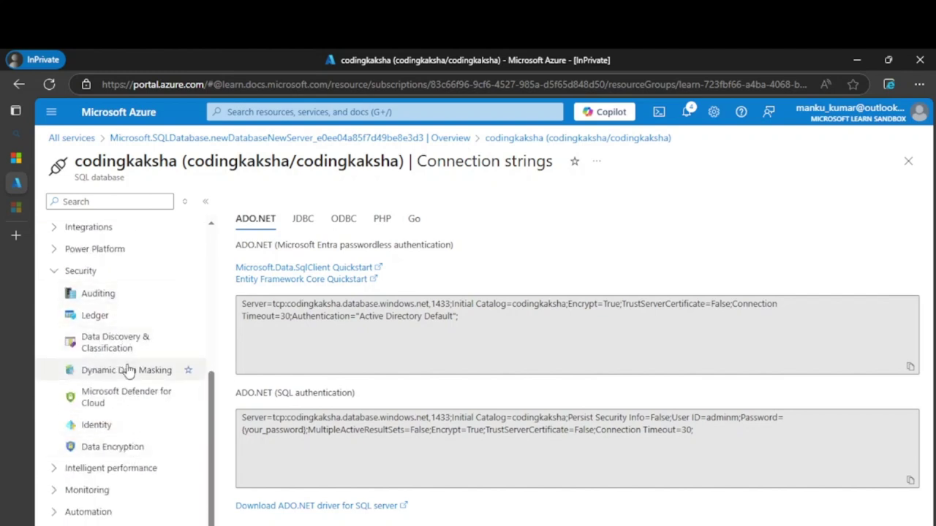
scroll(129, 370, "up", 5)
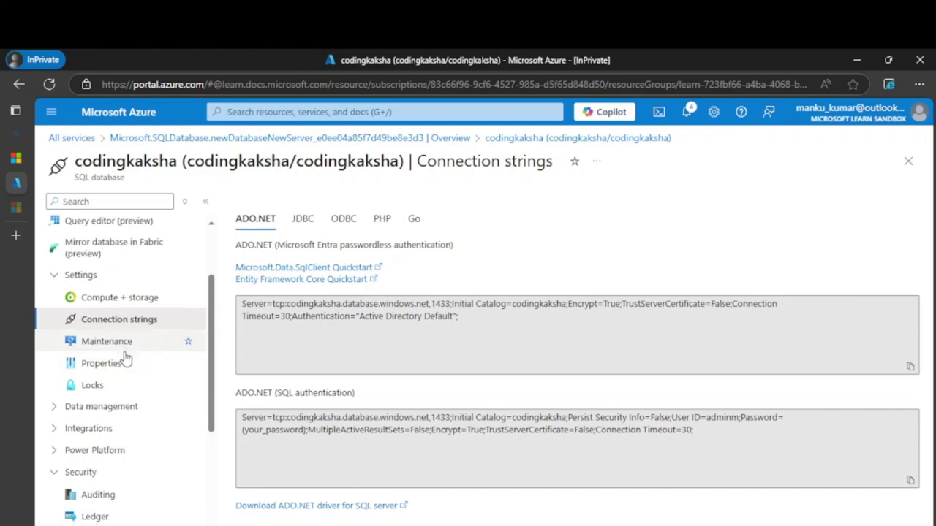
scroll(117, 388, "down", 2)
left_click(98, 433)
Open the Ledger settings and scroll through the page.
left_click(115, 454)
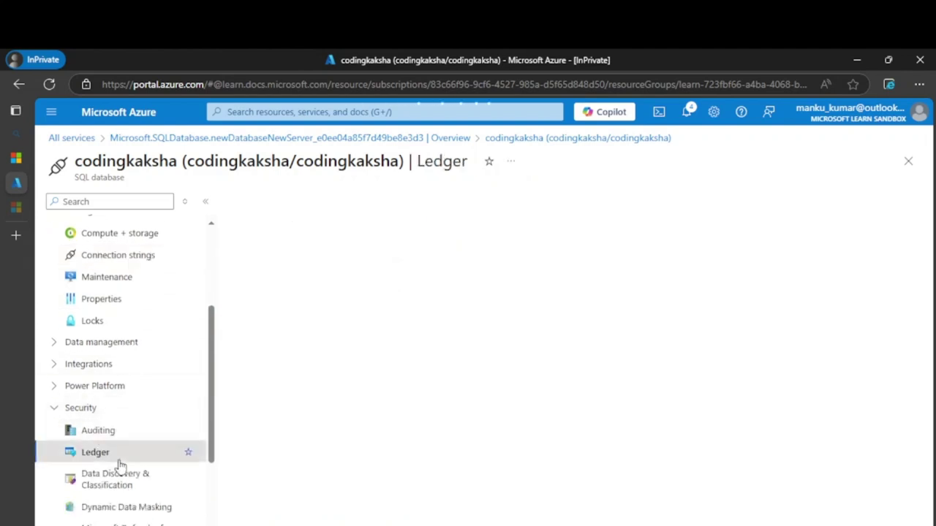
scroll(117, 446, "down", 4)
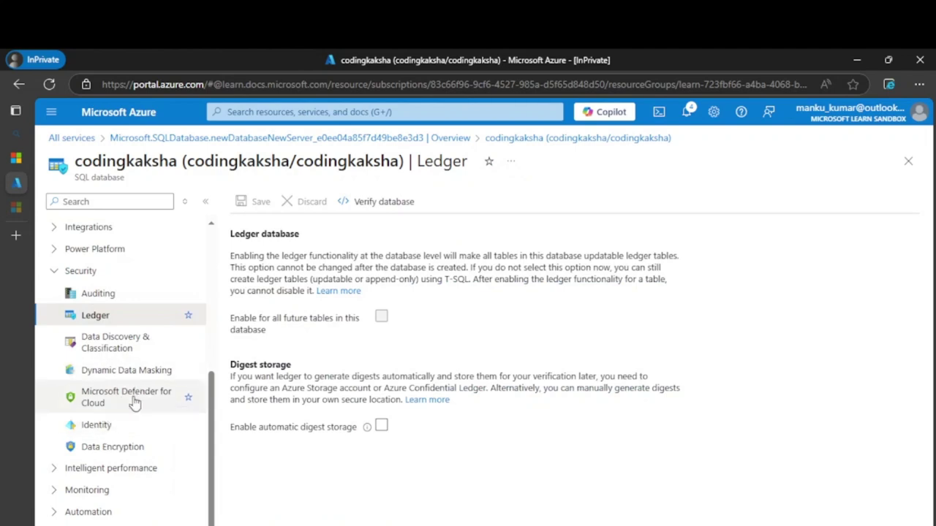
scroll(120, 297, "up", 5)
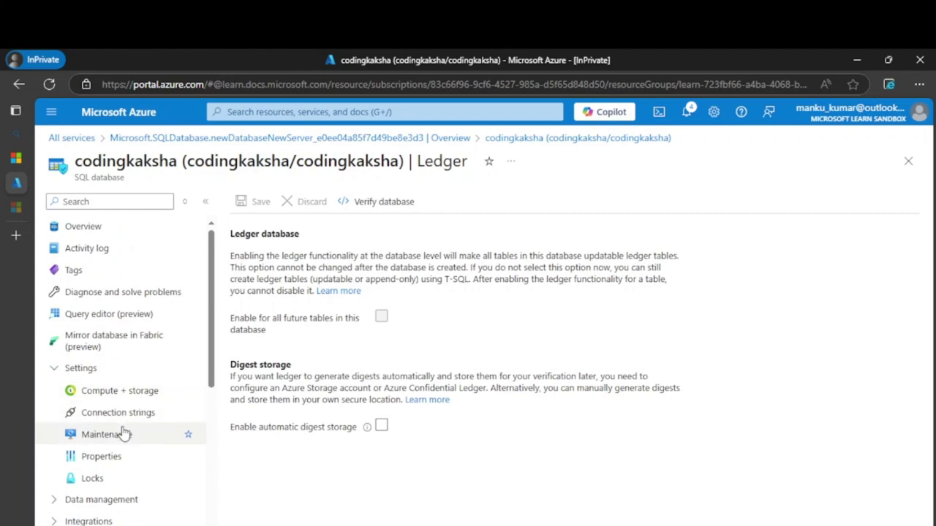
Return to the deployment and open the codingkaksha database, browsing its Getting started cards.
left_click(182, 138)
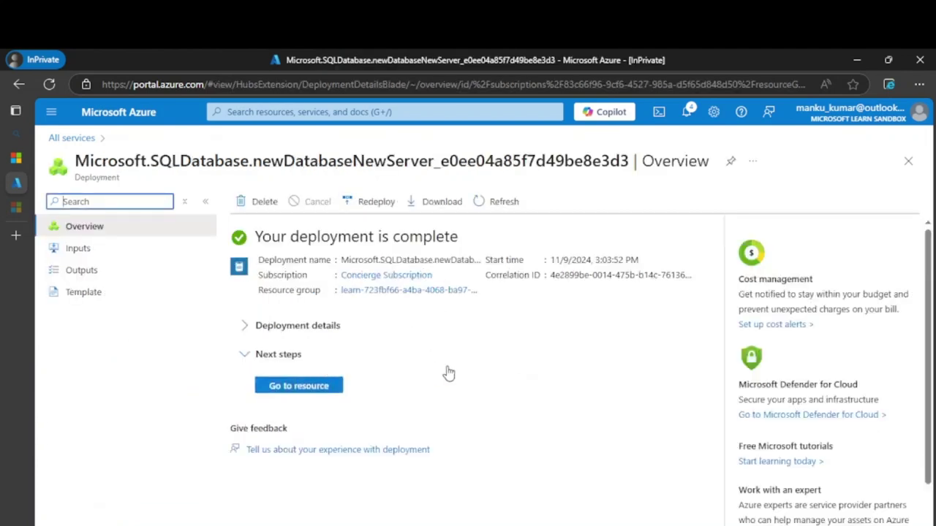
left_click(315, 388)
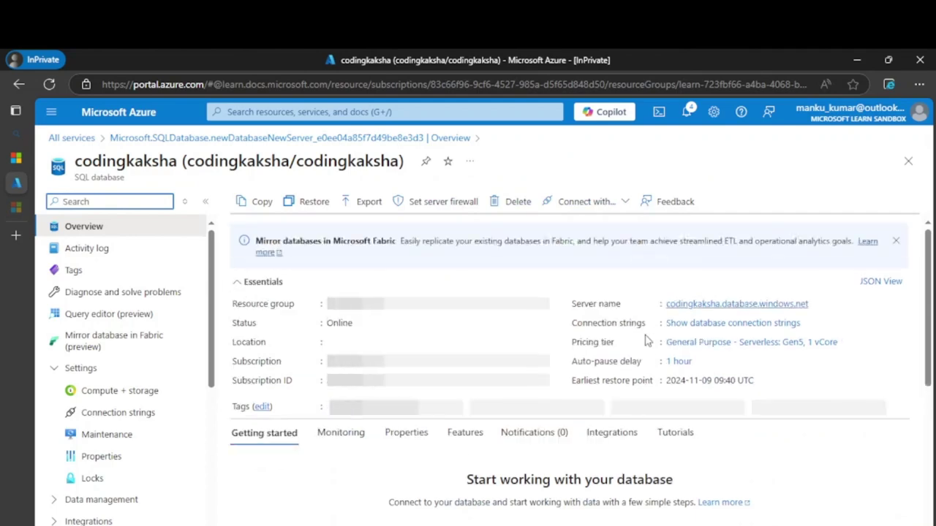
scroll(646, 340, "down", 5)
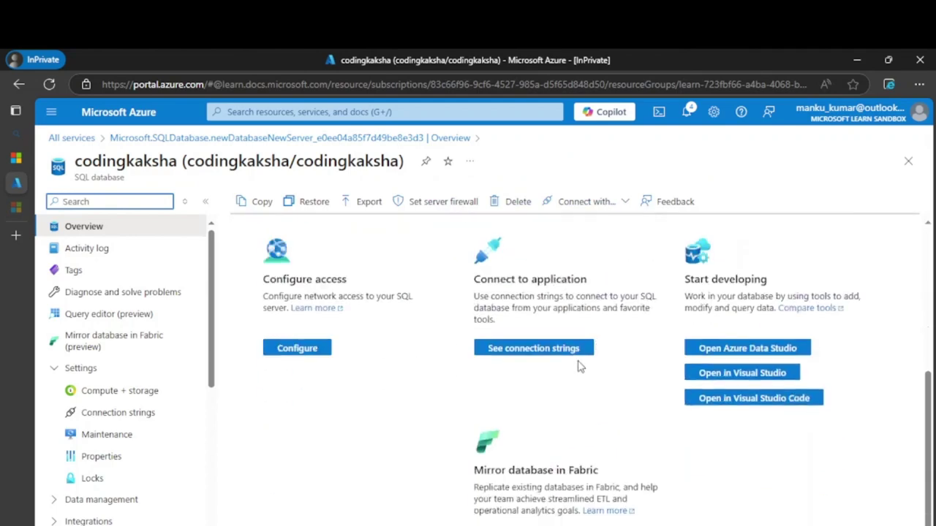
scroll(318, 329, "up", 3)
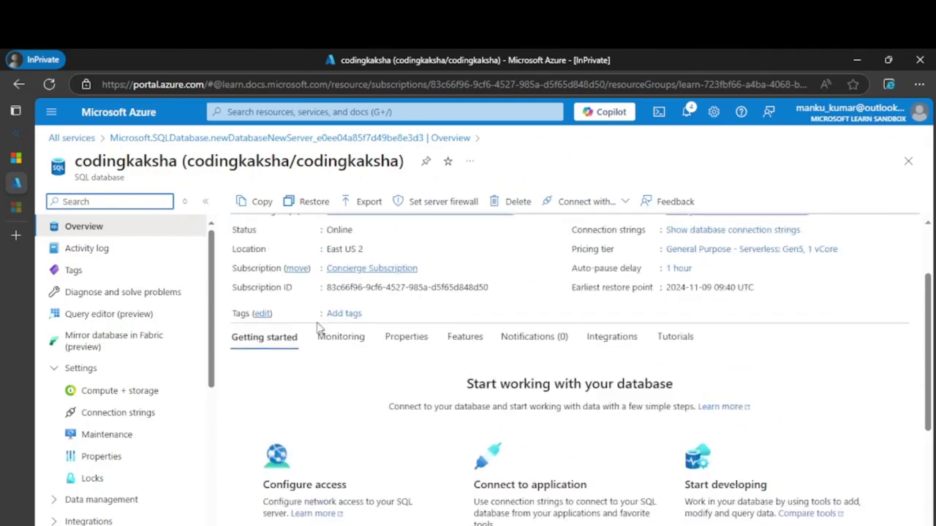
scroll(299, 376, "down", 3)
Set codingkaksha's public access to Selected networks with the client IPv4 firewall rule and save.
left_click(297, 414)
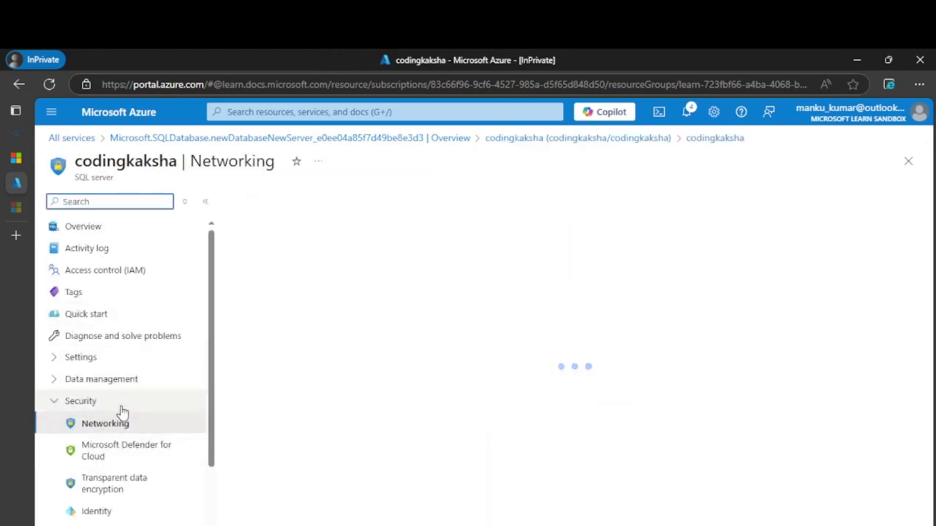
scroll(122, 413, "down", 2)
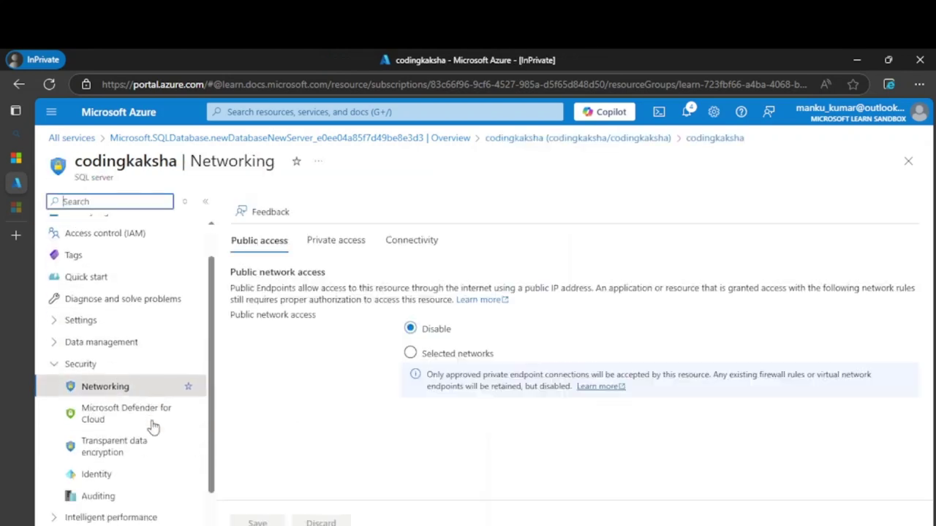
left_click(411, 355)
scroll(471, 367, "down", 2)
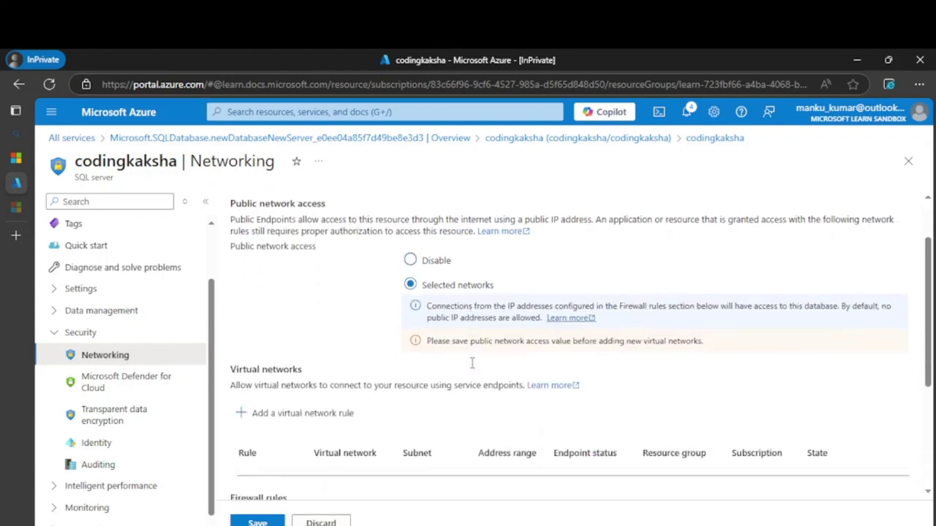
scroll(395, 424, "down", 4)
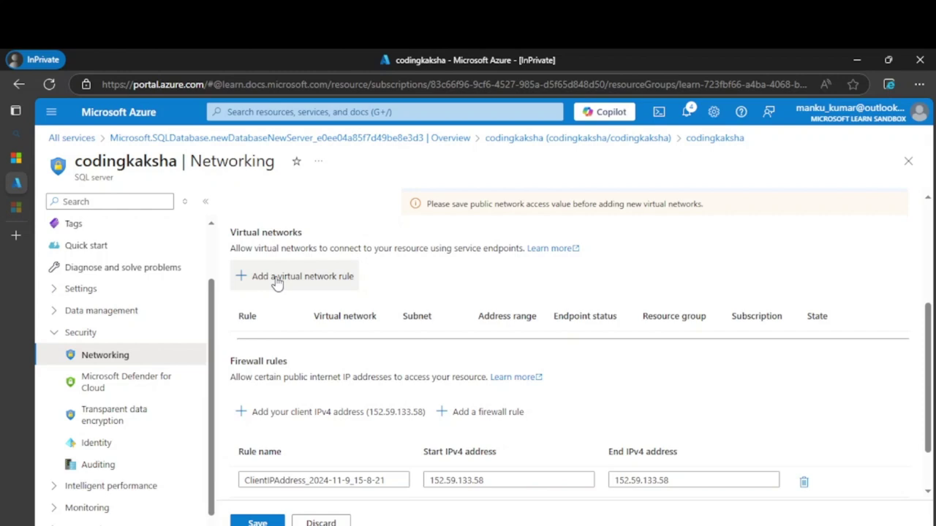
scroll(277, 282, "down", 2)
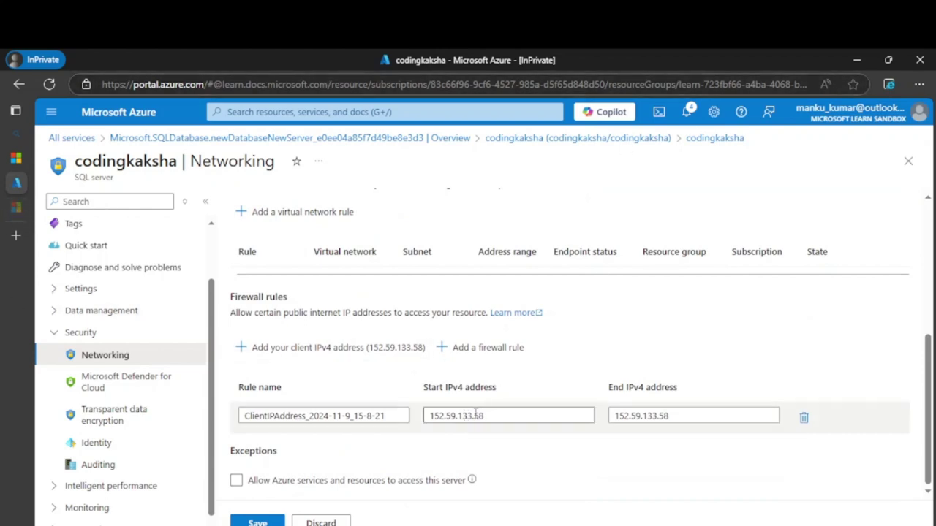
scroll(585, 434, "up", 3)
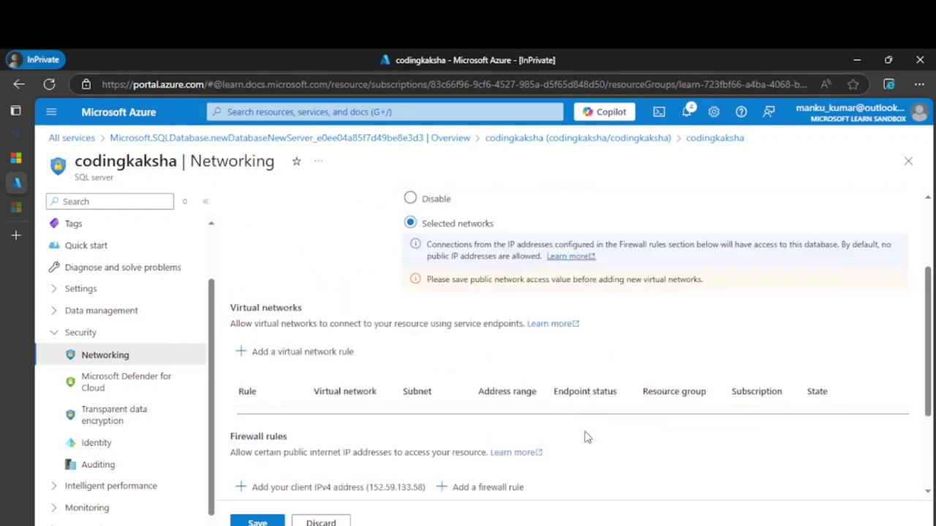
scroll(590, 412, "down", 2)
scroll(584, 403, "down", 2)
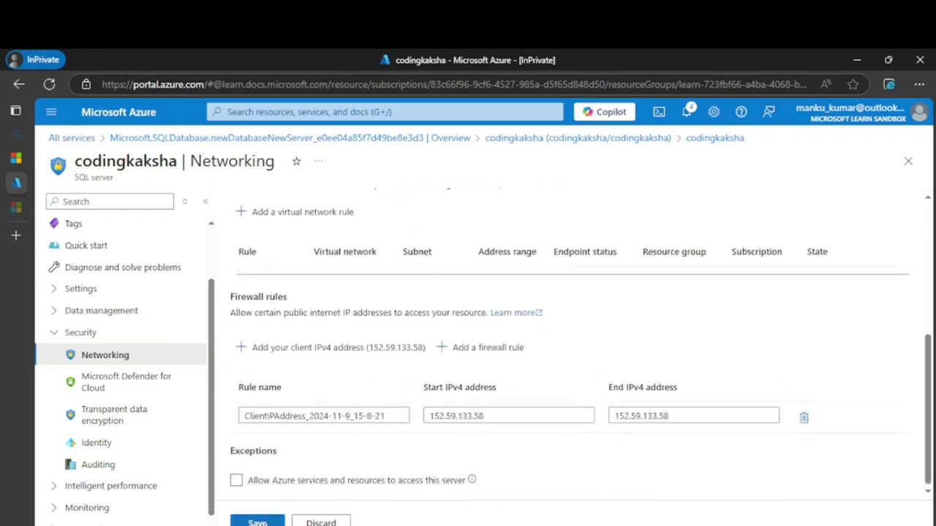
left_click(263, 522)
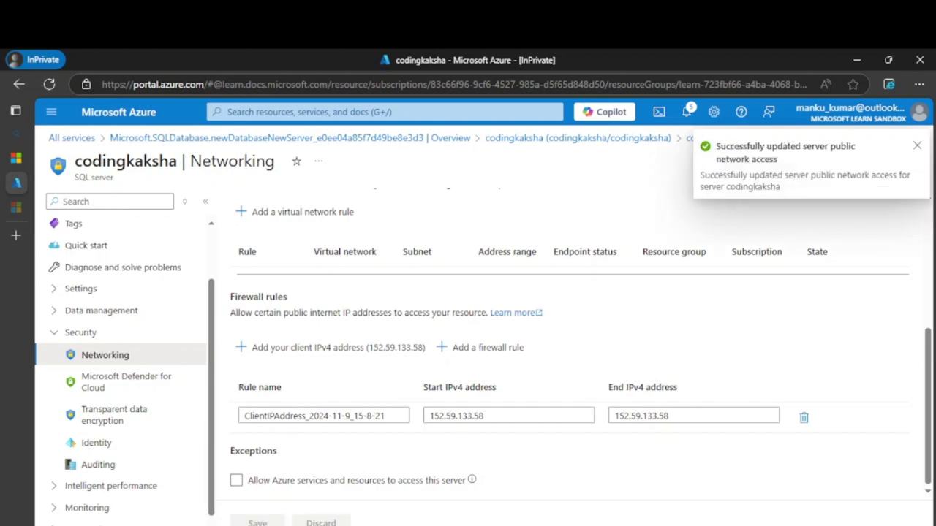
key("super")
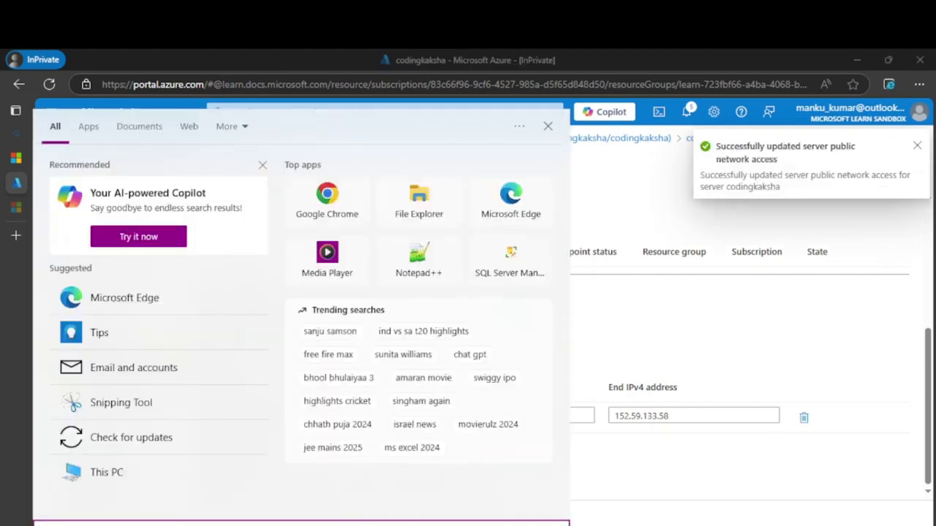
Open Command Prompt, run whoami, and select the printed user name.
type("cmd")
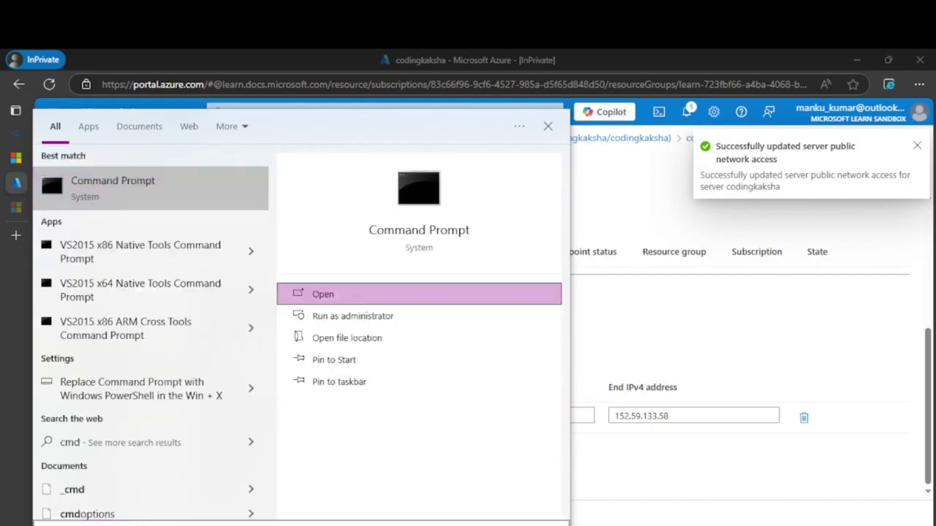
key("Return")
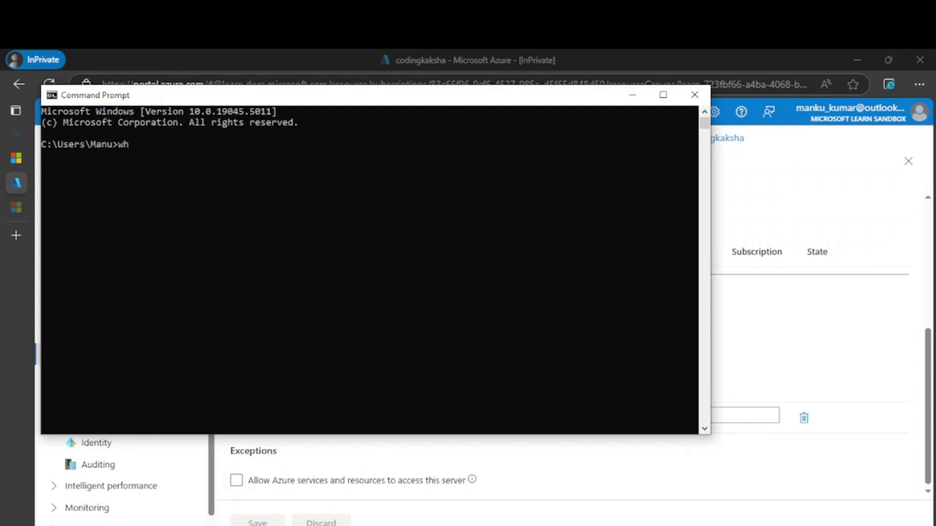
type("whoami")
key("Return")
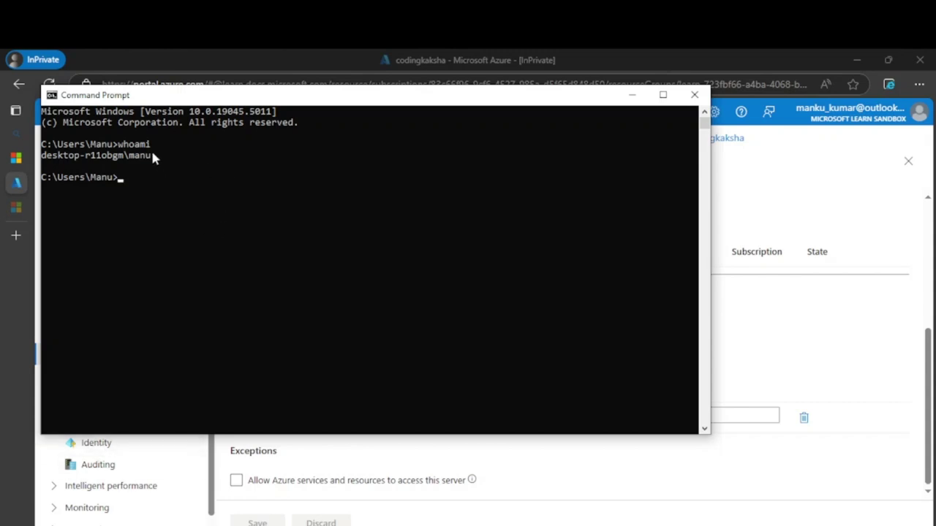
left_click_drag(154, 156, 30, 155)
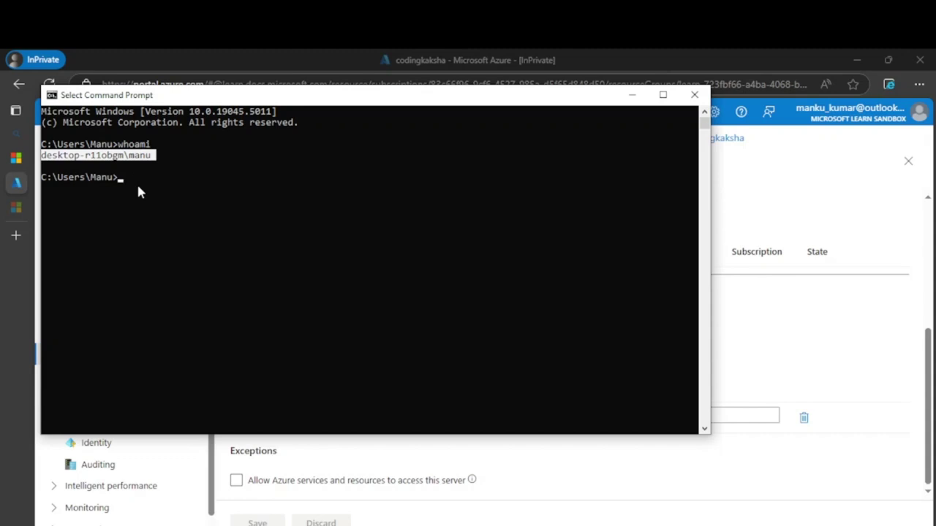
Run ping without arguments to display its usage help.
type("ping")
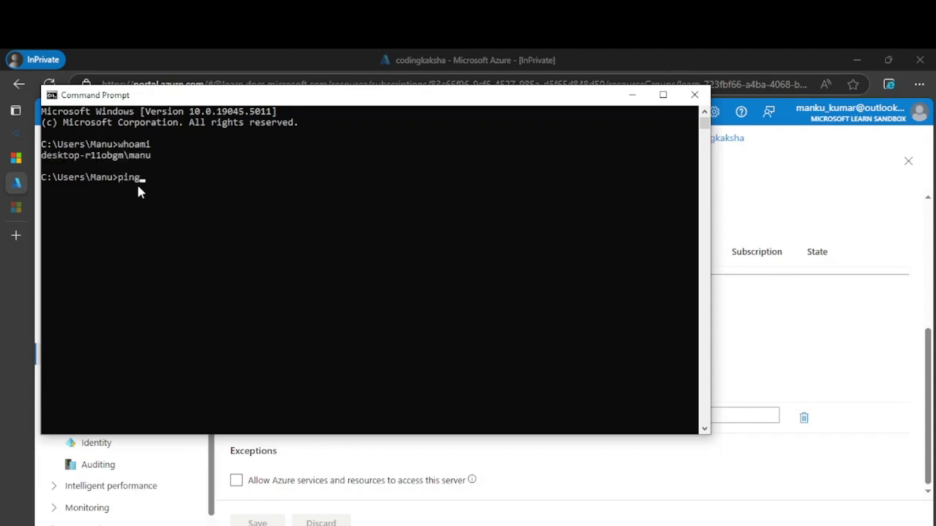
key("Return")
scroll(166, 242, "up", 4)
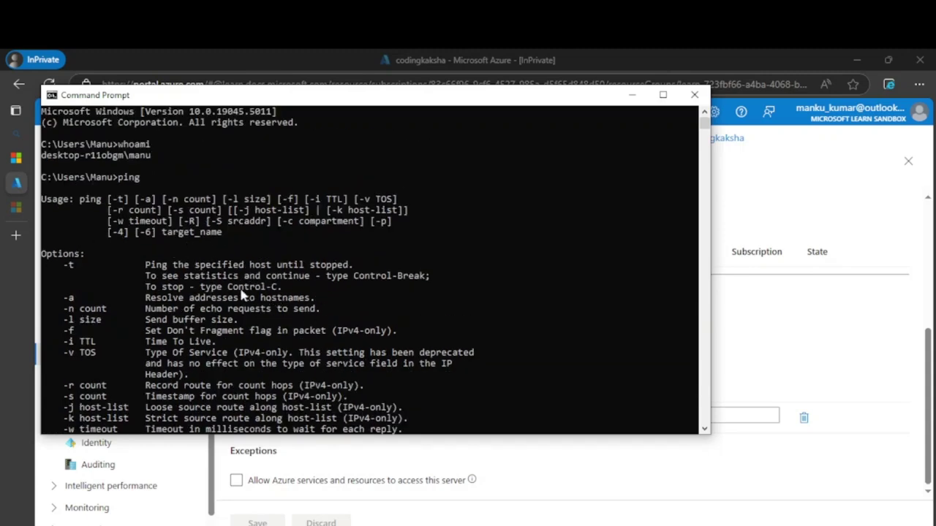
scroll(244, 296, "down", 5)
Leave Allow Azure services off, select the client's start IPv4 address, and switch to Azure Data Studio.
left_click(392, 483)
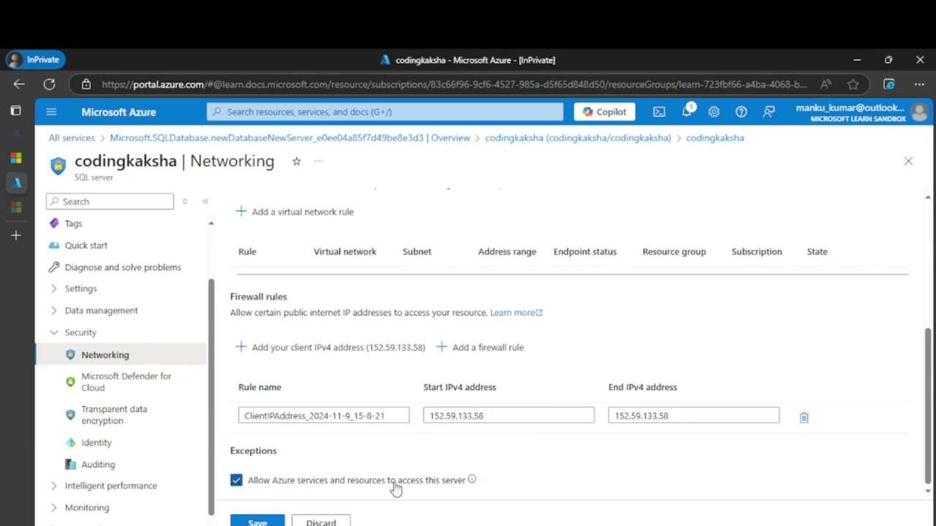
left_click(366, 482)
scroll(343, 439, "up", 3)
scroll(344, 449, "down", 3)
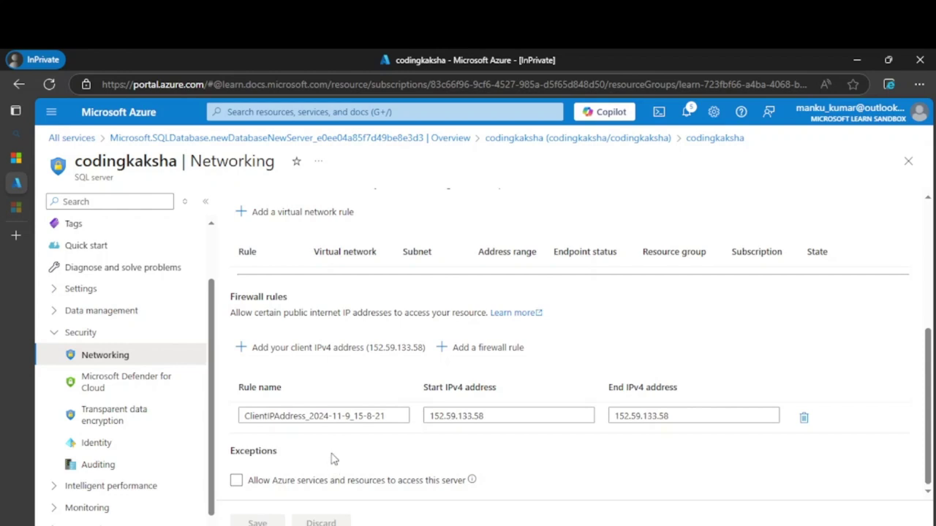
left_click_drag(474, 425, 445, 434)
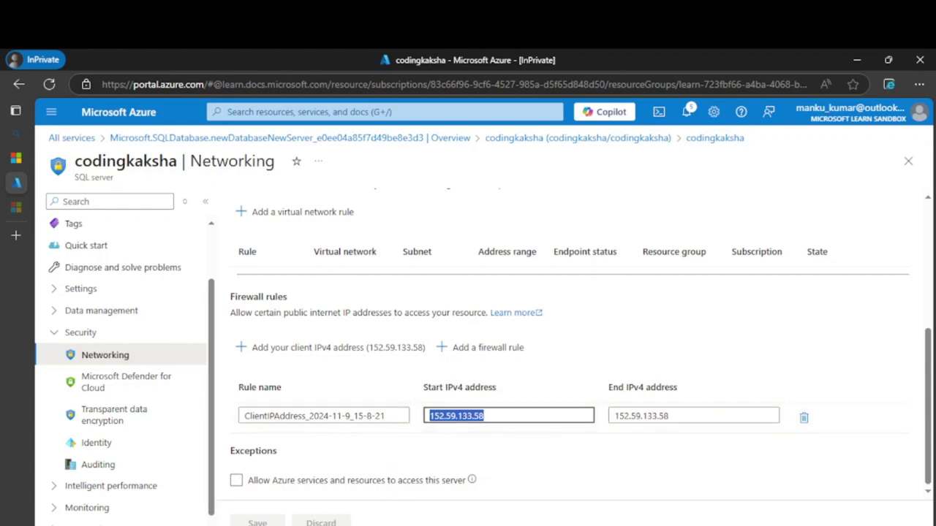
key("alt+Tab")
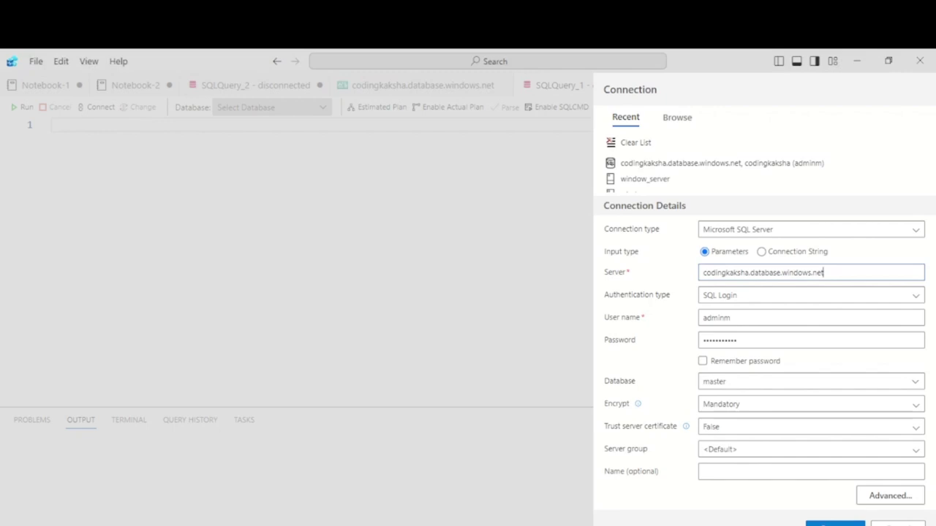
Connect to codingkaksha.database.windows.net with SQL Login on the master database.
left_click(826, 519)
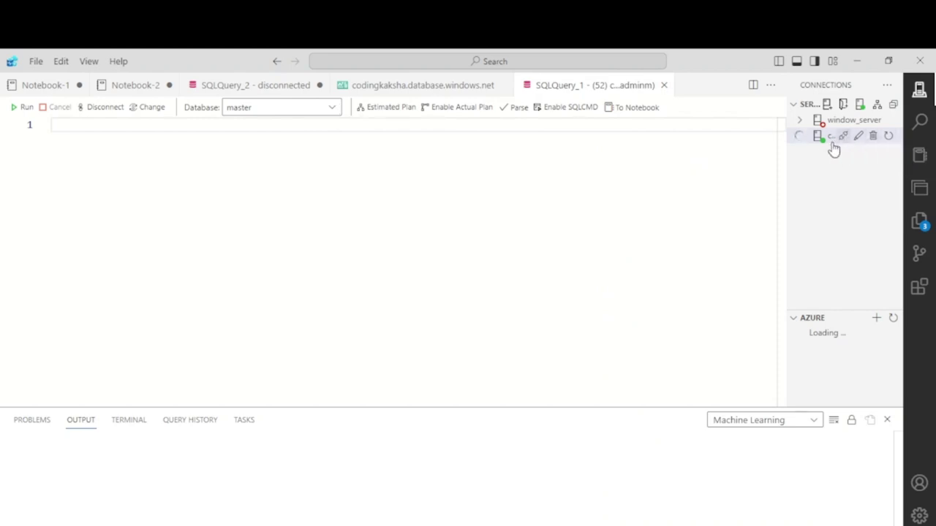
Switch the query to the codingkaksha database and run select * from information_schema.tables.
left_click(304, 108)
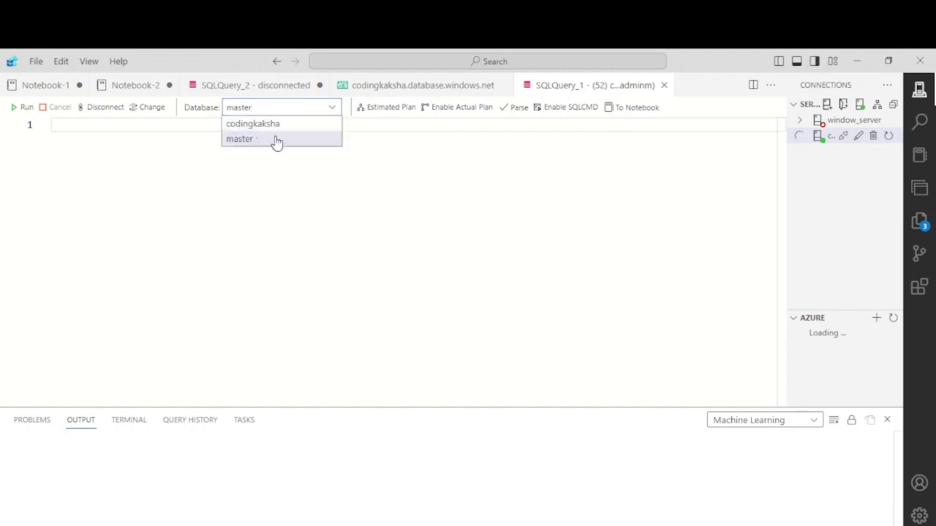
left_click(303, 126)
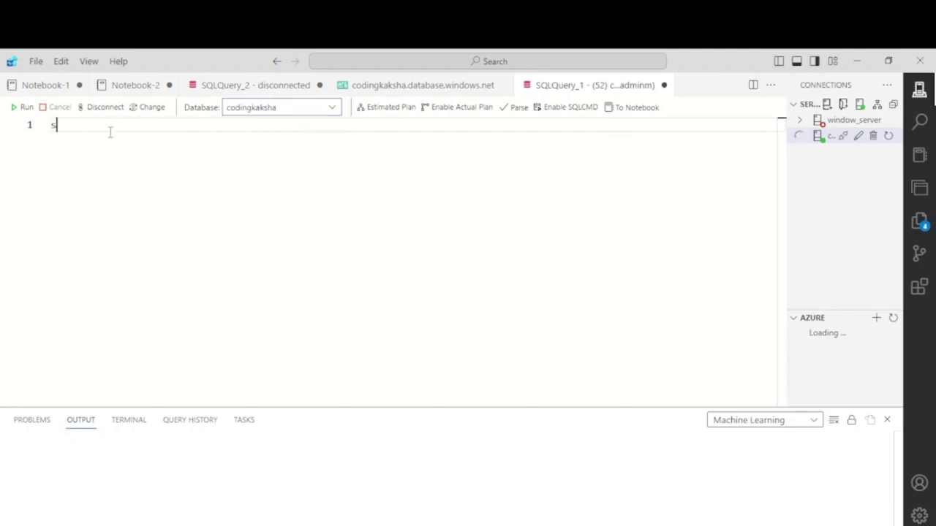
type("ct * from information_")
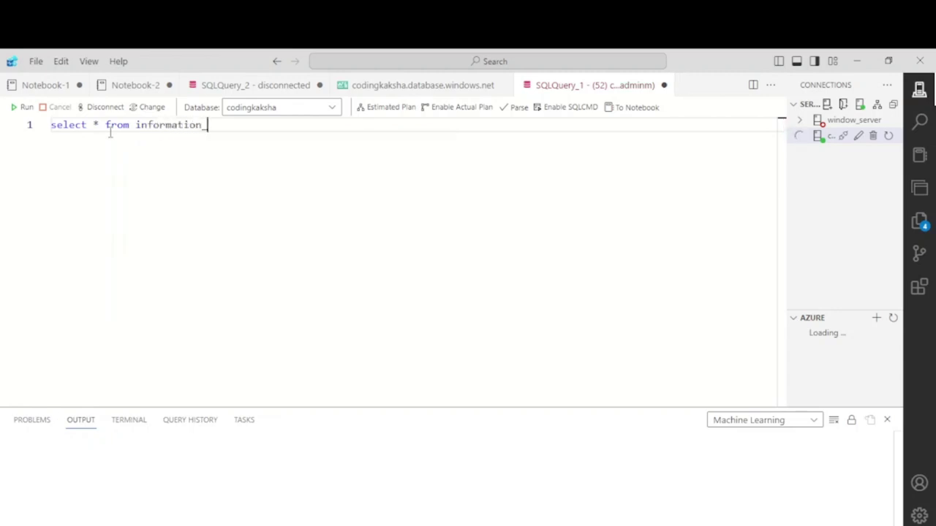
type("schema.table")
key("Escape")
left_click(25, 108)
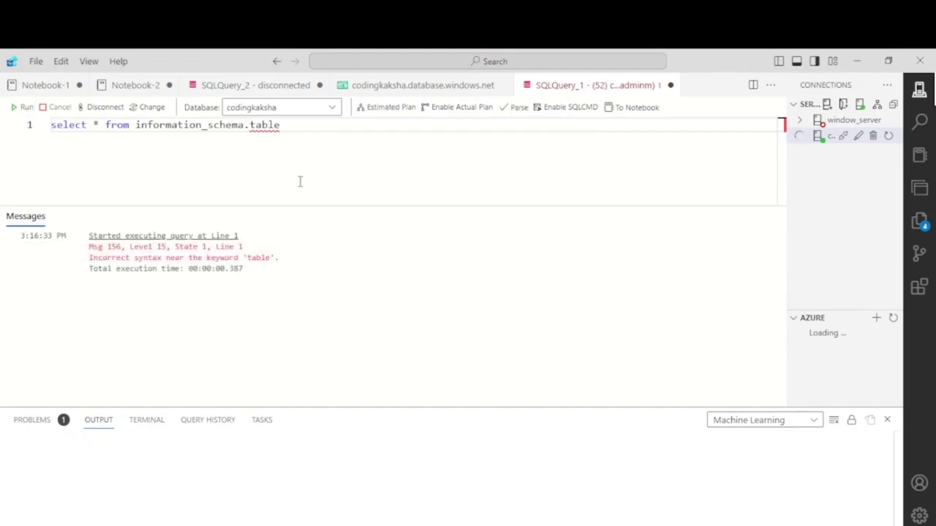
type("s")
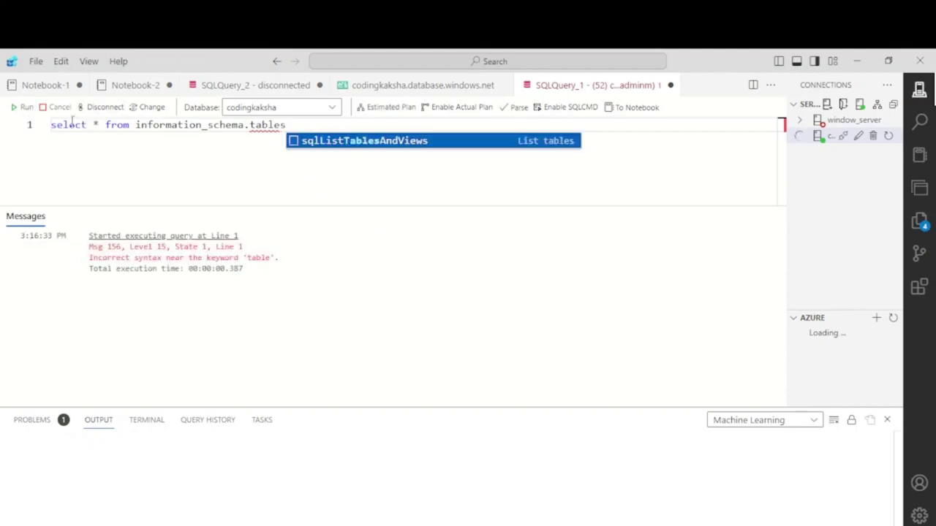
left_click(22, 108)
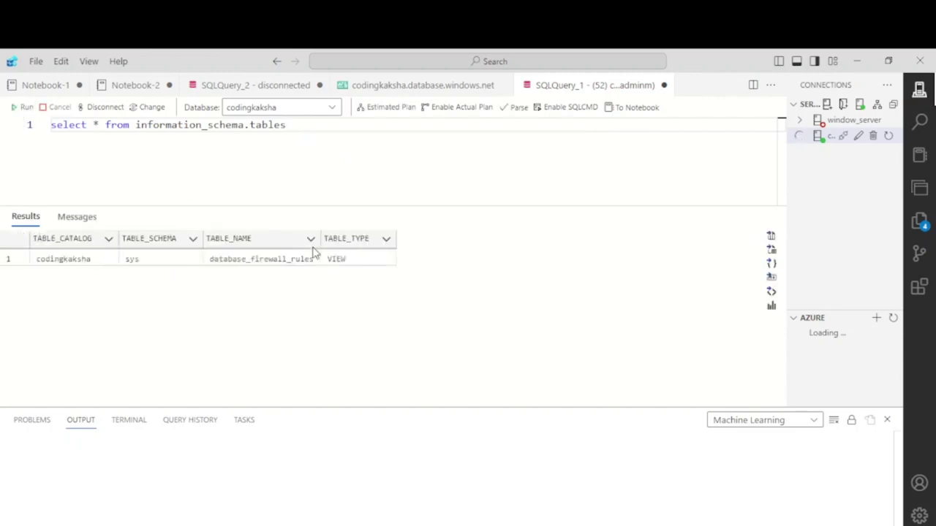
Copy the database_firewall_rules name from the results and start new lines below the query.
left_click(249, 261)
right_click(249, 262)
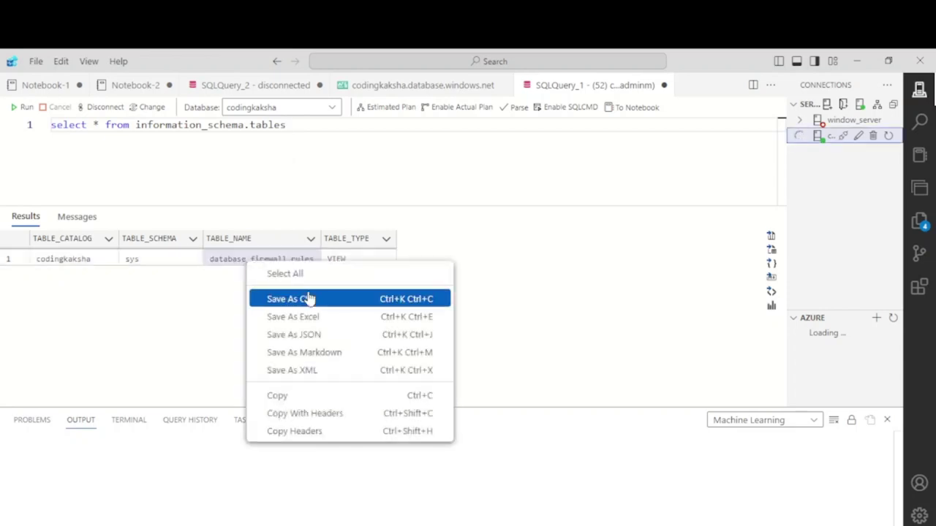
left_click(299, 397)
left_click(301, 132)
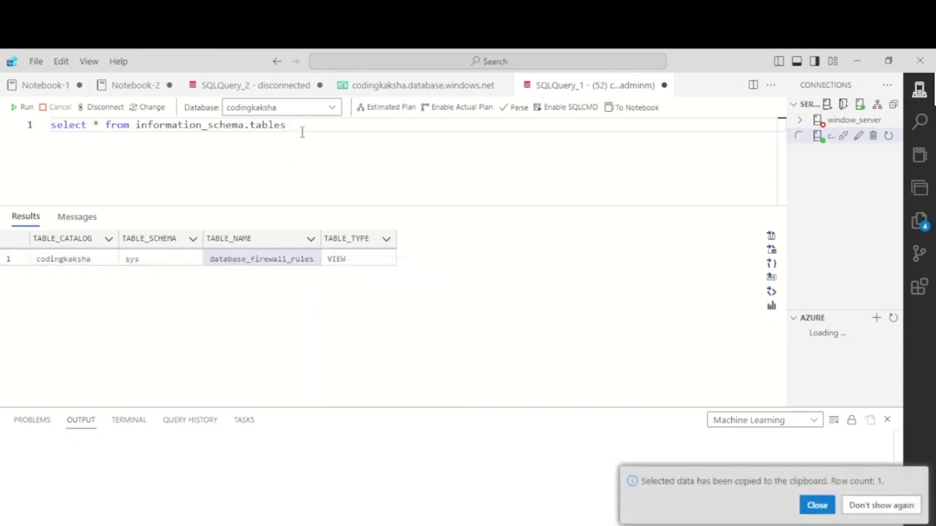
key("Return")
key("Return")
Run select * from sys.database_firewall_rules on line 3, then select that line for deletion.
type("selec")
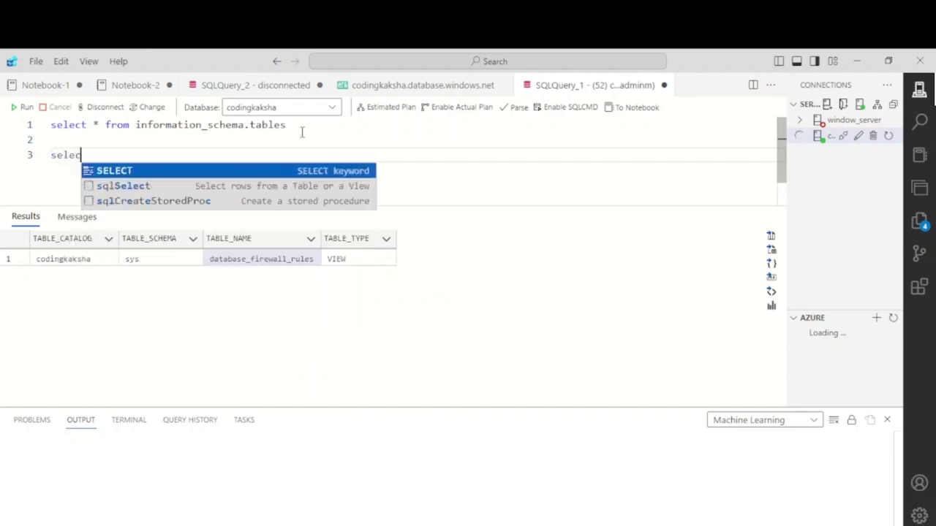
type("t * from")
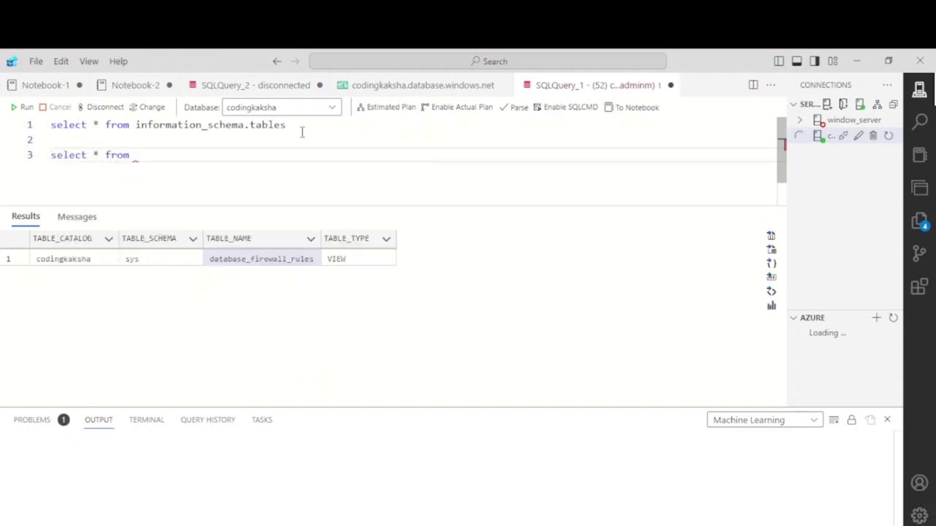
key("ctrl+v")
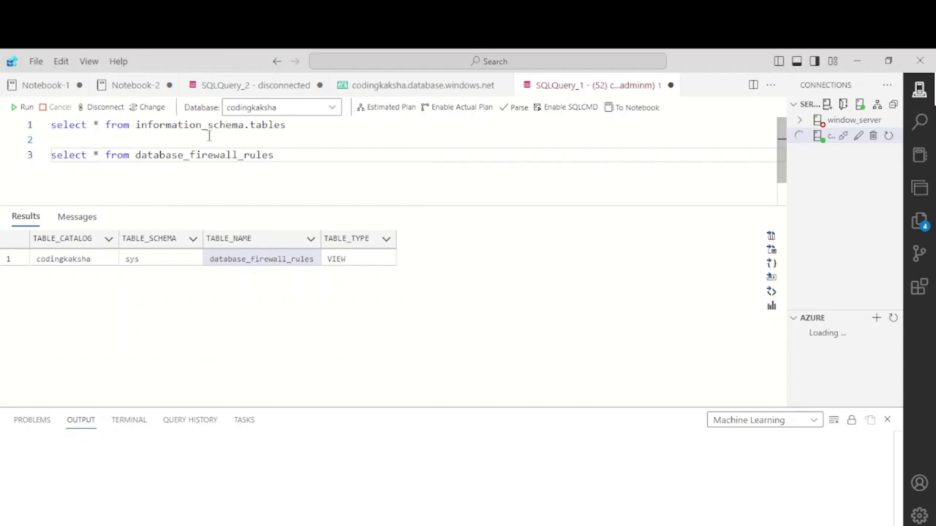
key("ctrl+Left")
type("sys")
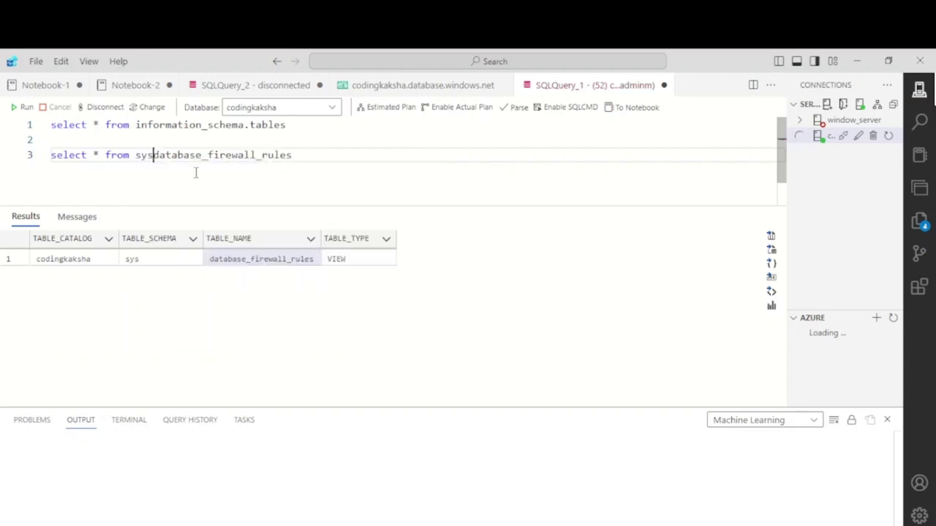
type(".")
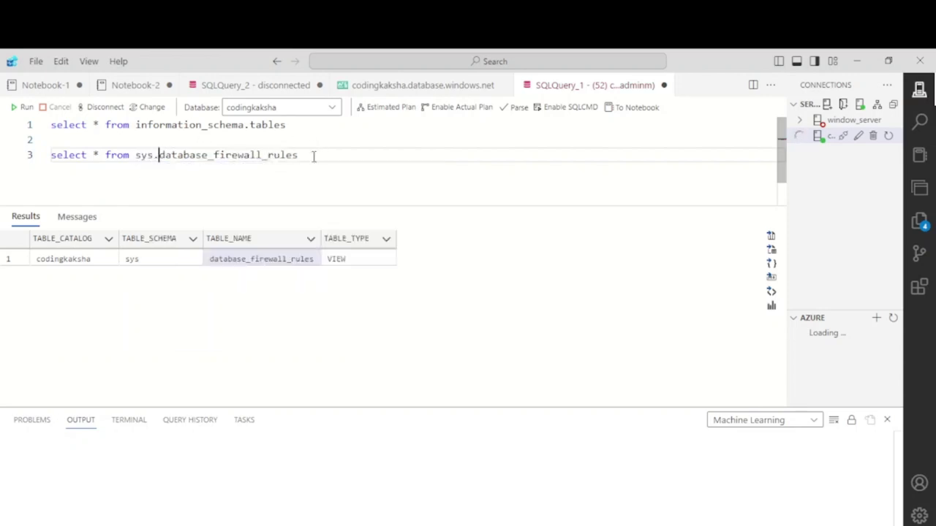
left_click_drag(313, 157, 2, 157)
left_click(22, 108)
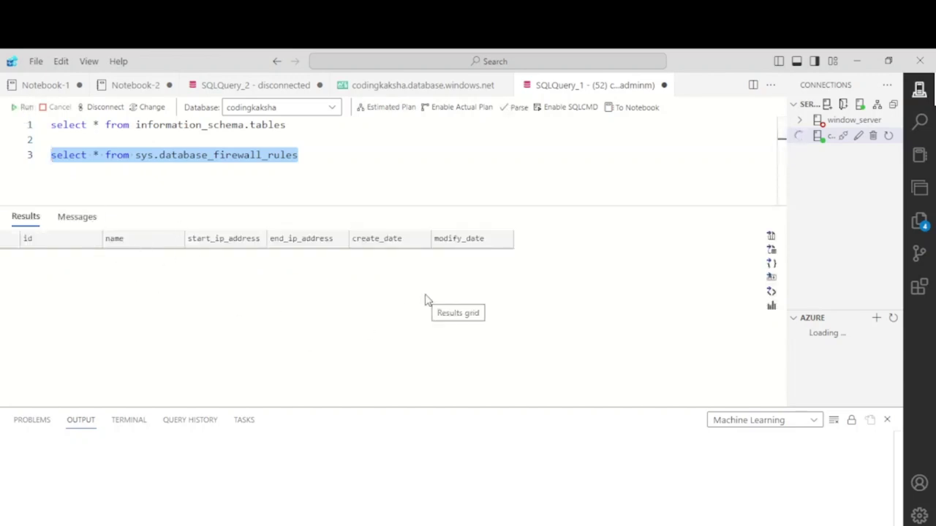
left_click(340, 153)
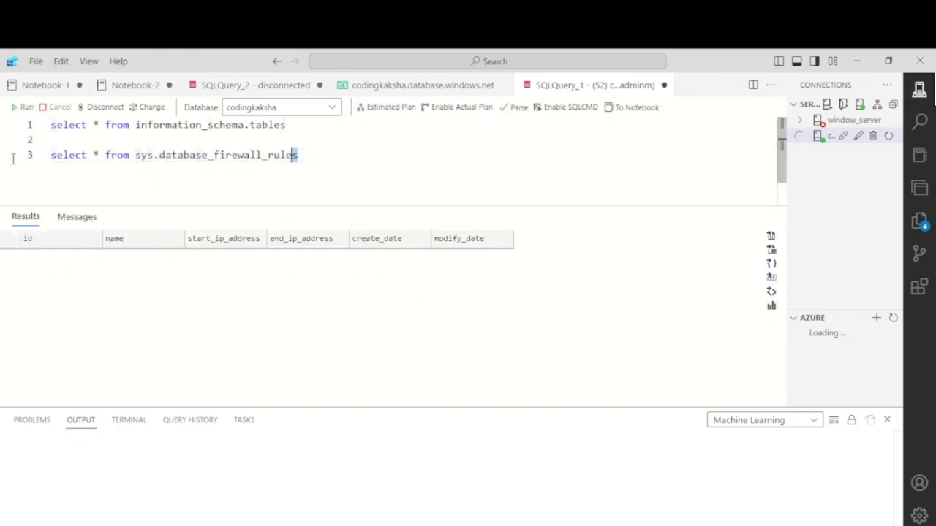
key("ctrl+shift+Left")
key("ctrl+shift+Left")
key("ctrl+shift+Left")
key("ctrl+shift+Left")
key("ctrl+shift+Left")
key("ctrl+shift+Left")
Replace line 3 with create table test( id INTEGER ) and run the statement.
key("BackSpace")
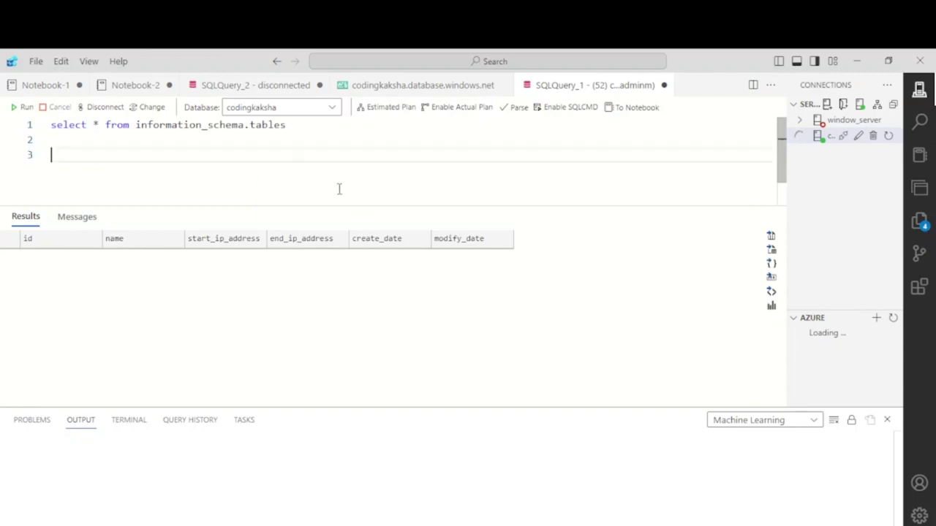
type("creat")
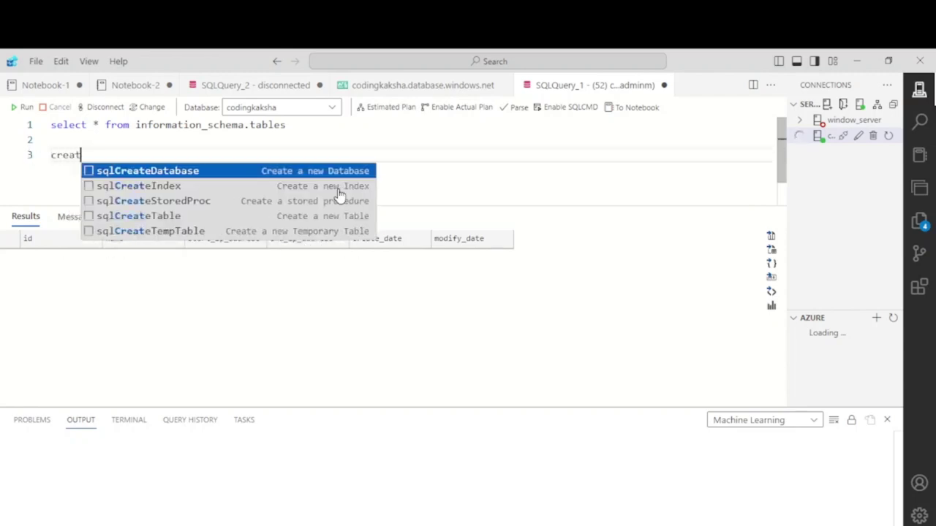
type("e table")
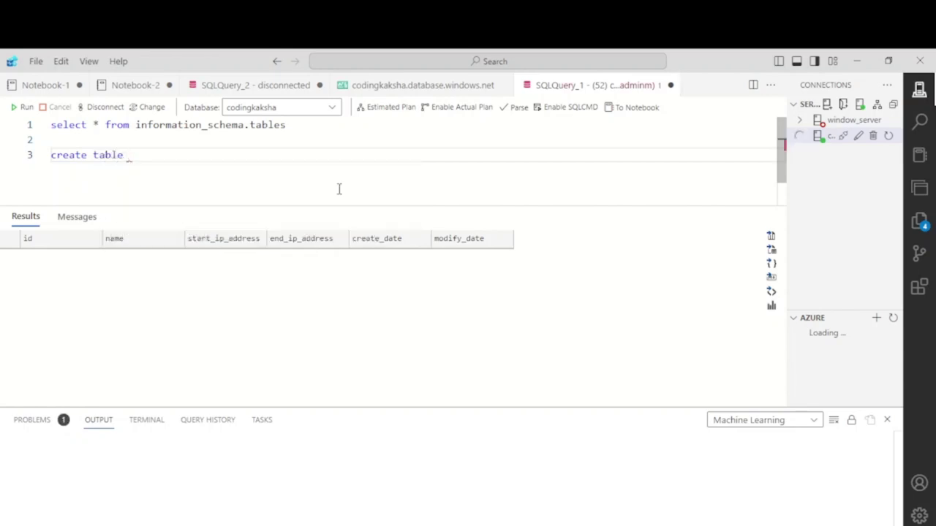
type(" testr(")
key("Return")
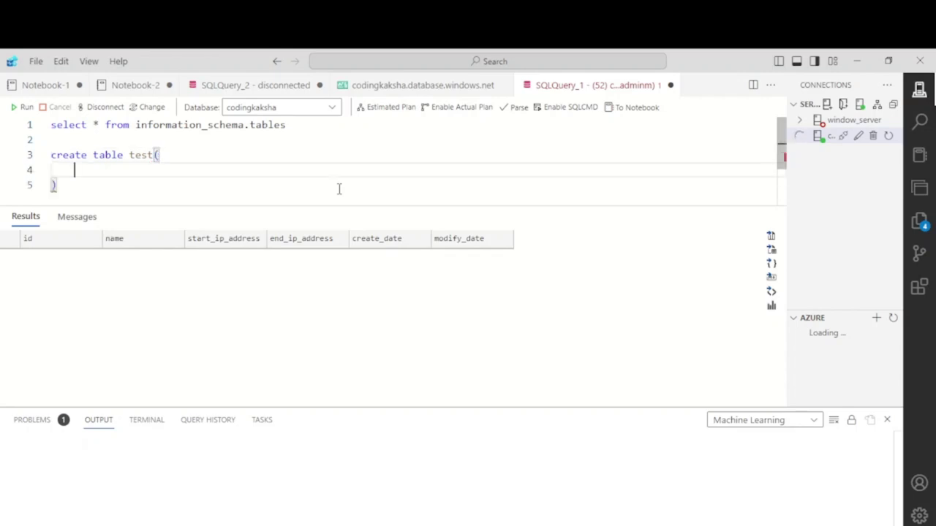
type("id int")
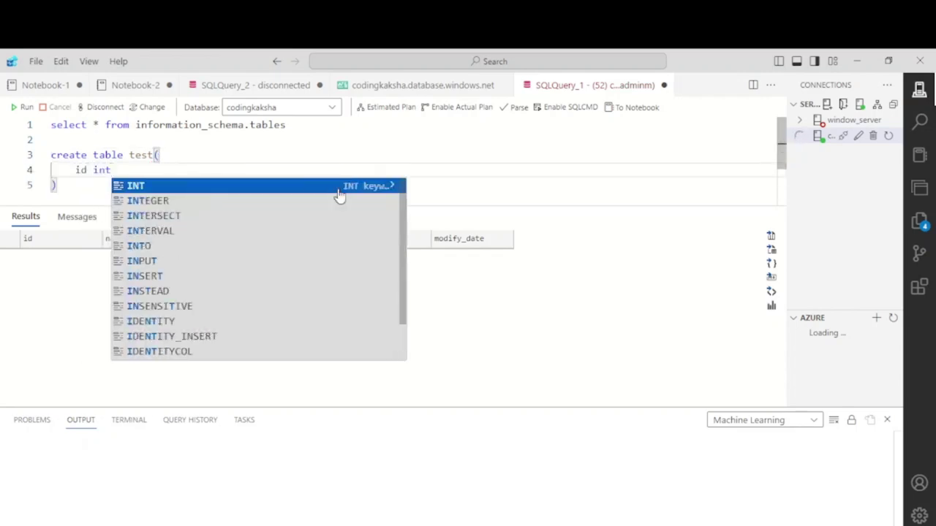
key("Down")
key("Return")
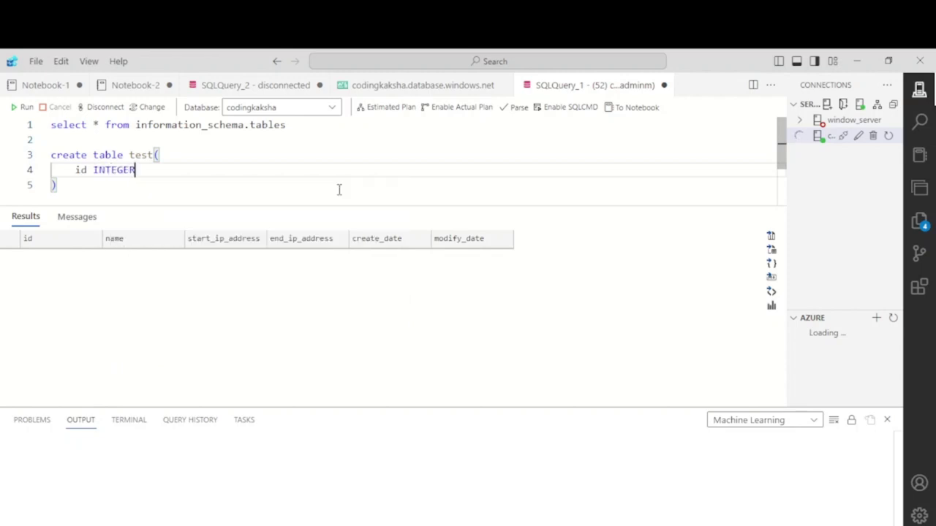
left_click_drag(60, 191, 49, 155)
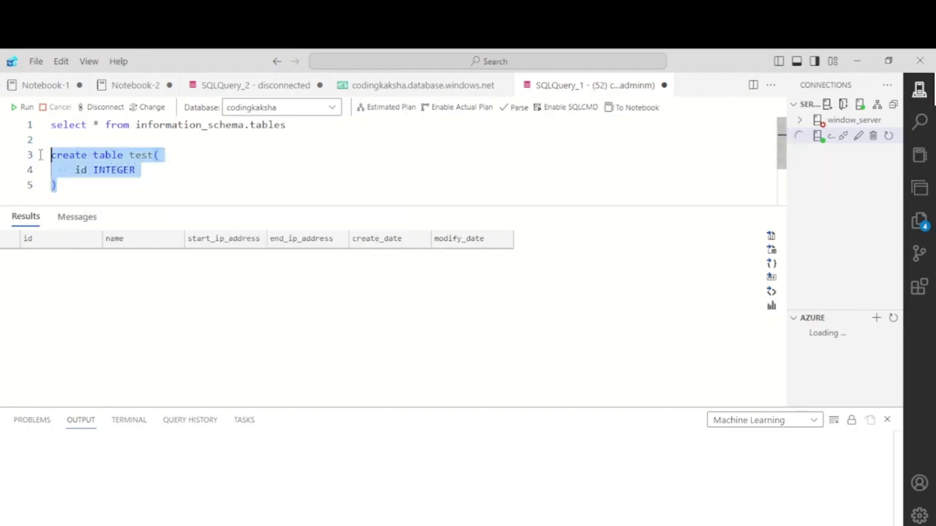
left_click(24, 108)
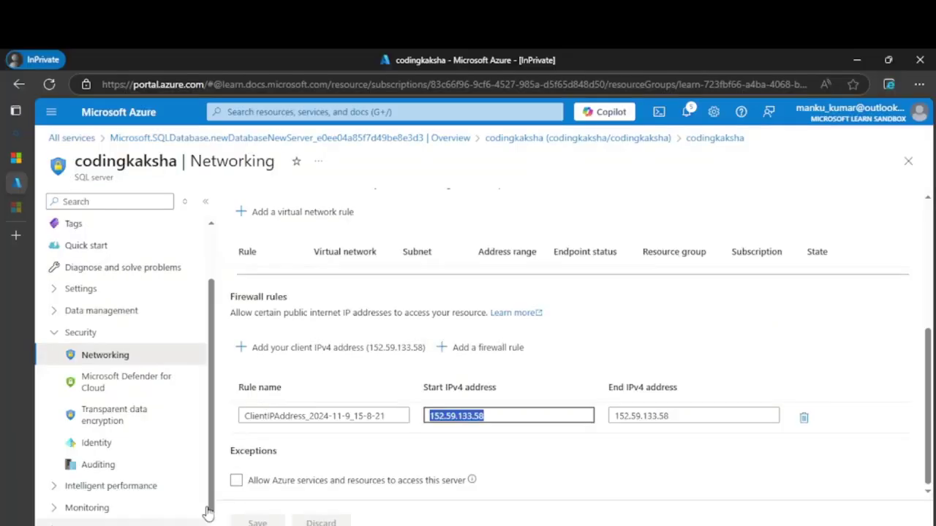
Open the SQL server's Overview, expand Data management, and scroll to the codingkaksha database.
scroll(97, 292, "up", 2)
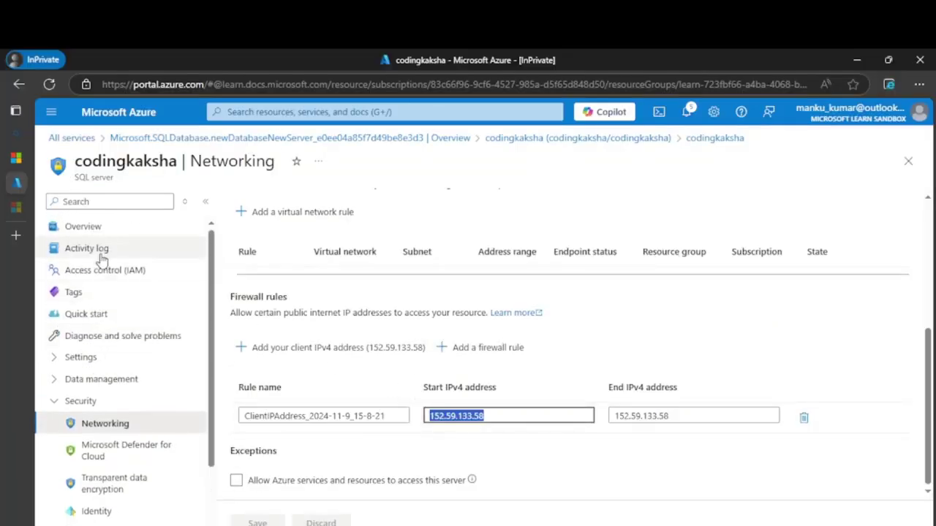
left_click(87, 227)
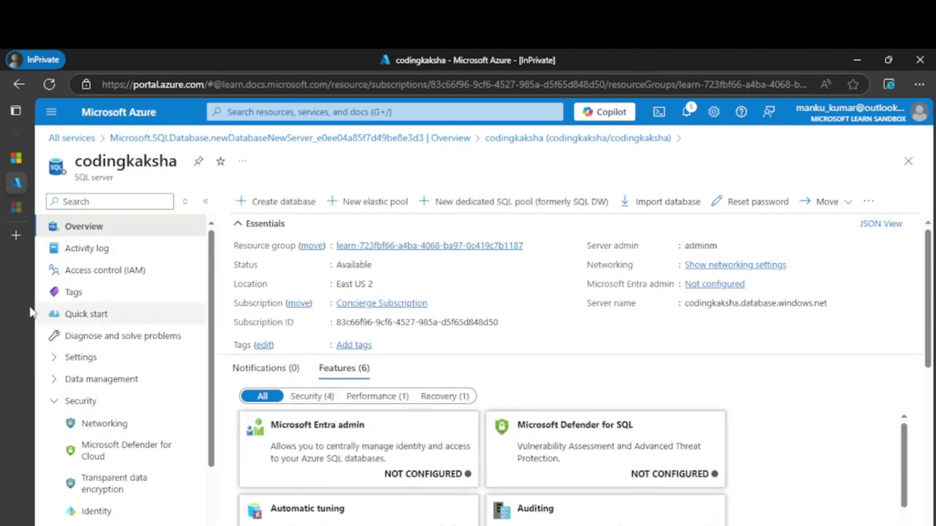
scroll(153, 361, "down", 2)
scroll(140, 310, "up", 2)
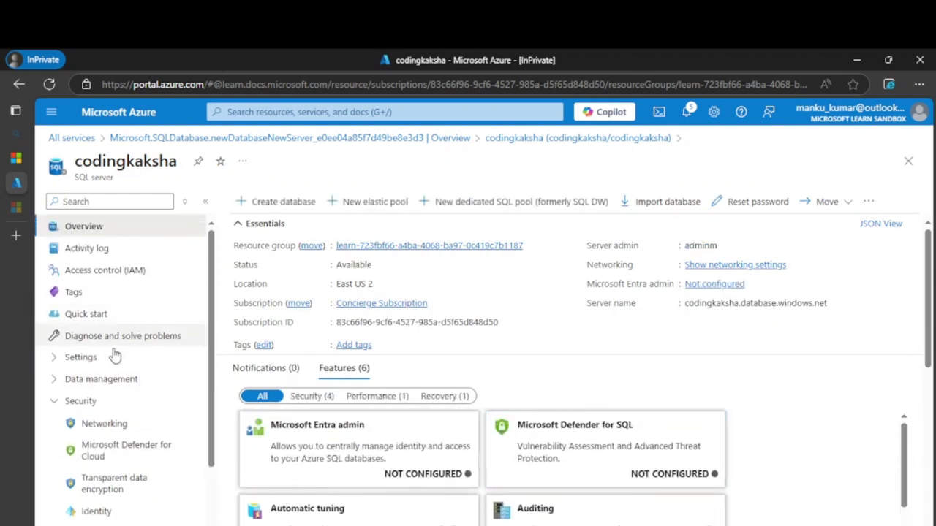
left_click(78, 380)
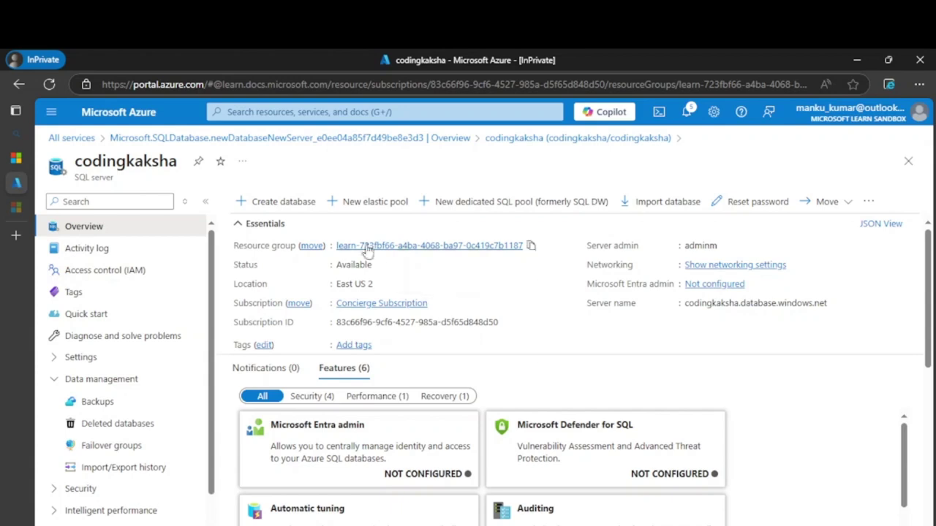
scroll(507, 434, "down", 5)
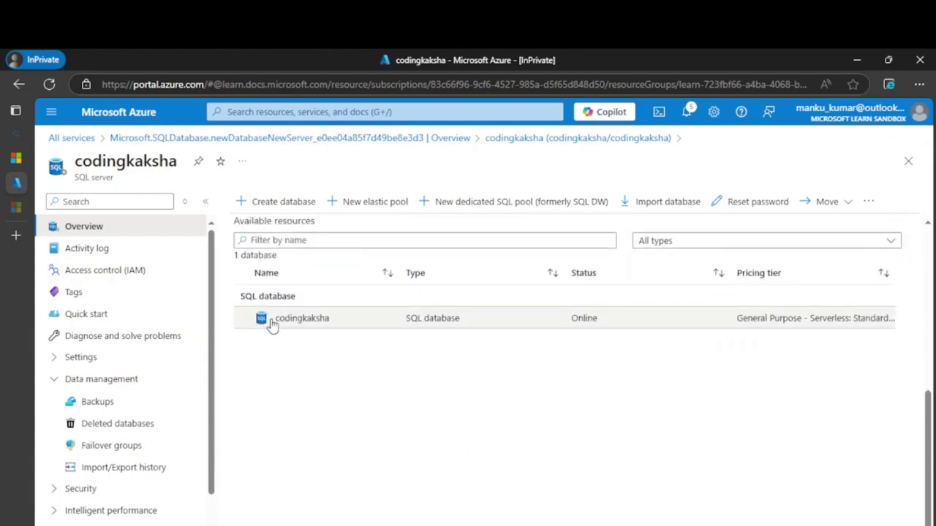
left_click(291, 319)
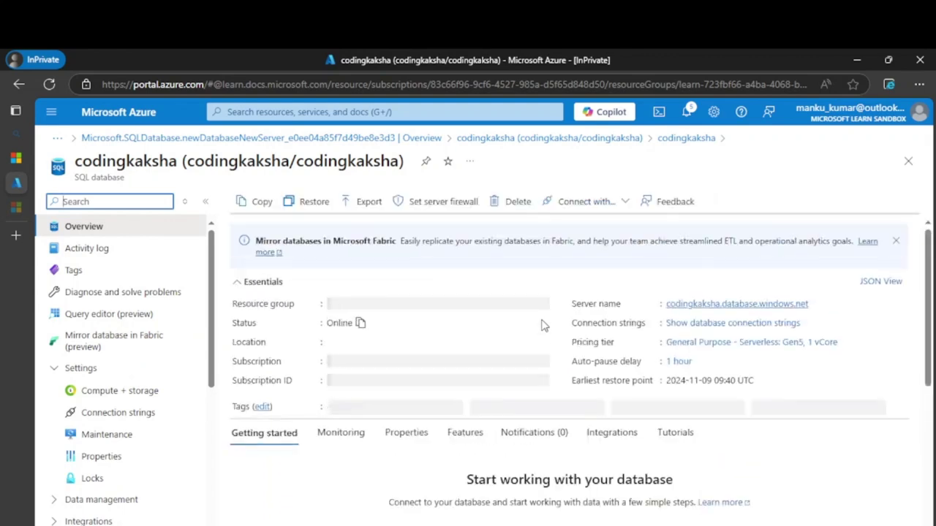
scroll(415, 423, "down", 3)
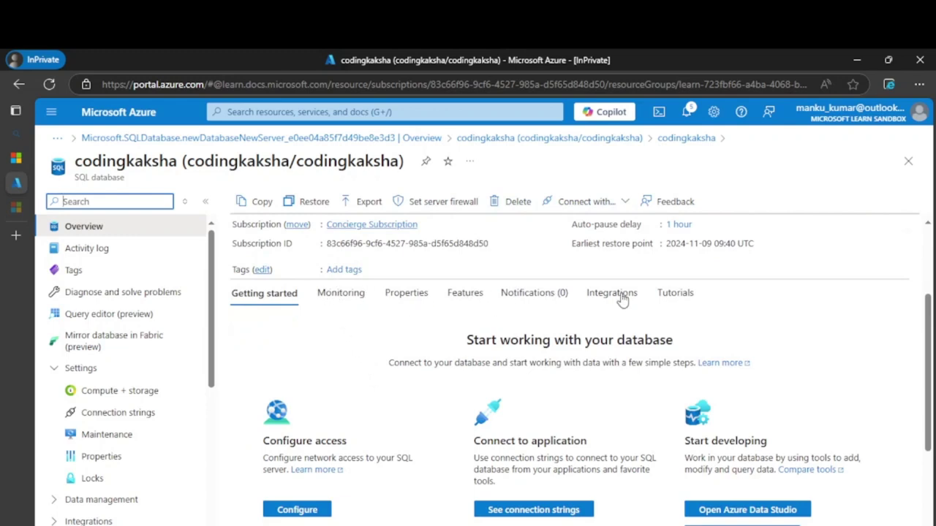
scroll(296, 275, "up", 1)
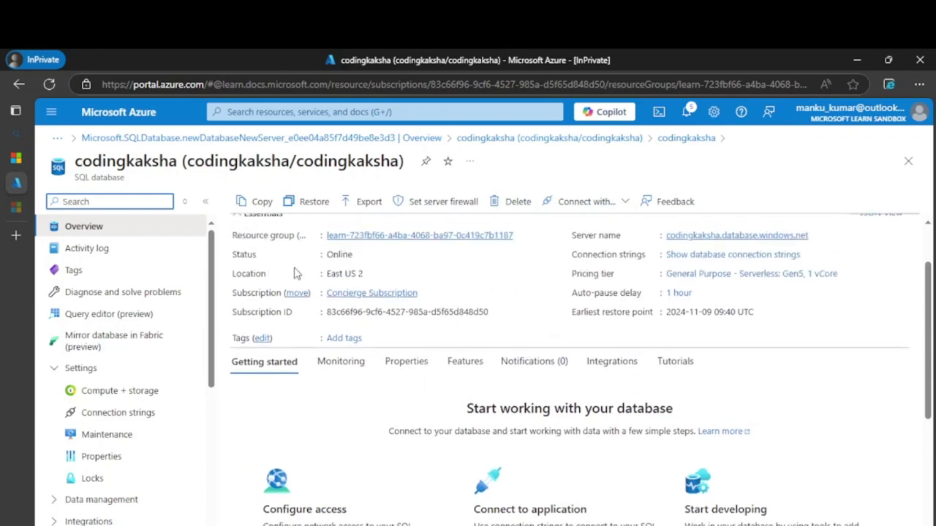
scroll(278, 230, "up", 1)
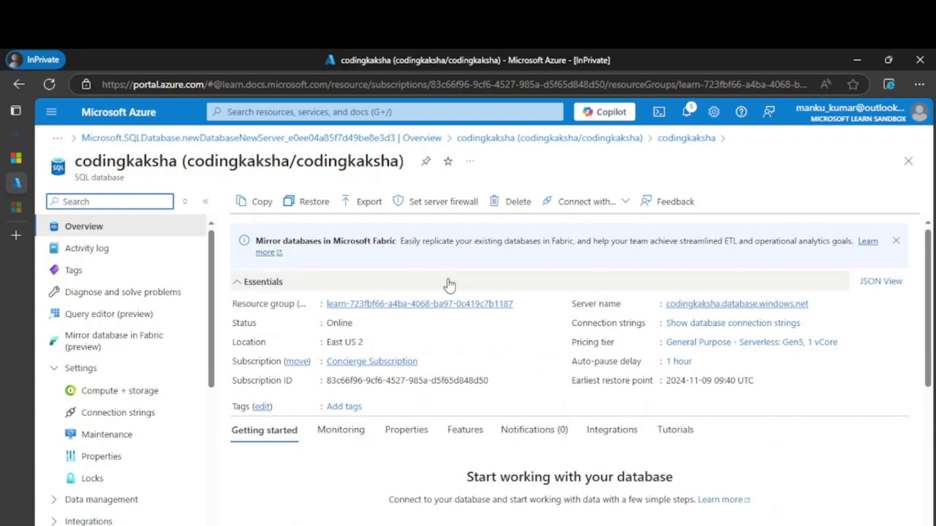
scroll(439, 292, "down", 4)
left_click(618, 206)
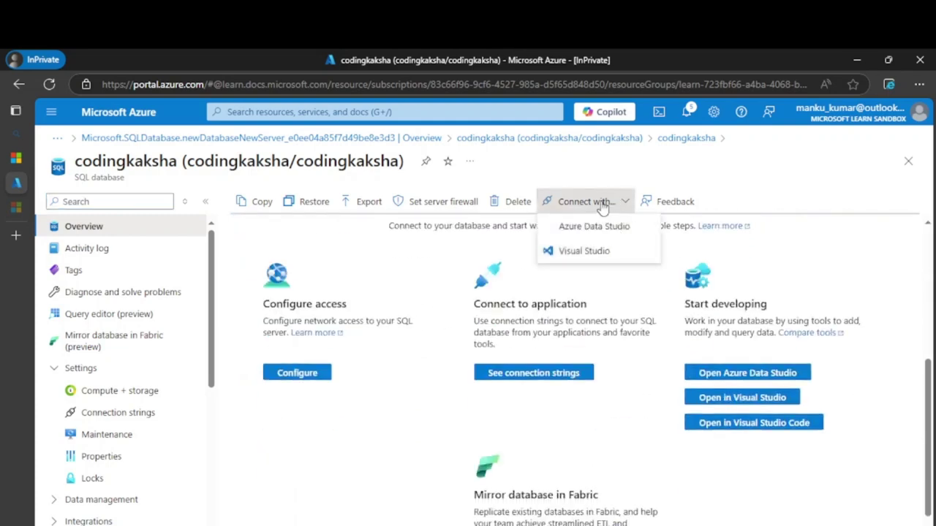
scroll(574, 433, "down", 1)
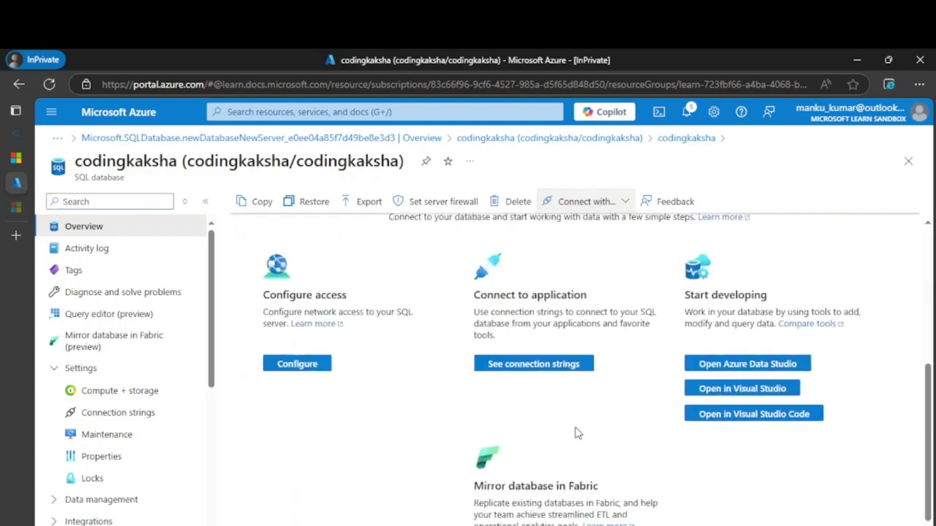
Open Query editor (preview) for codingkaksha and log in with the SQL admin password.
left_click(131, 316)
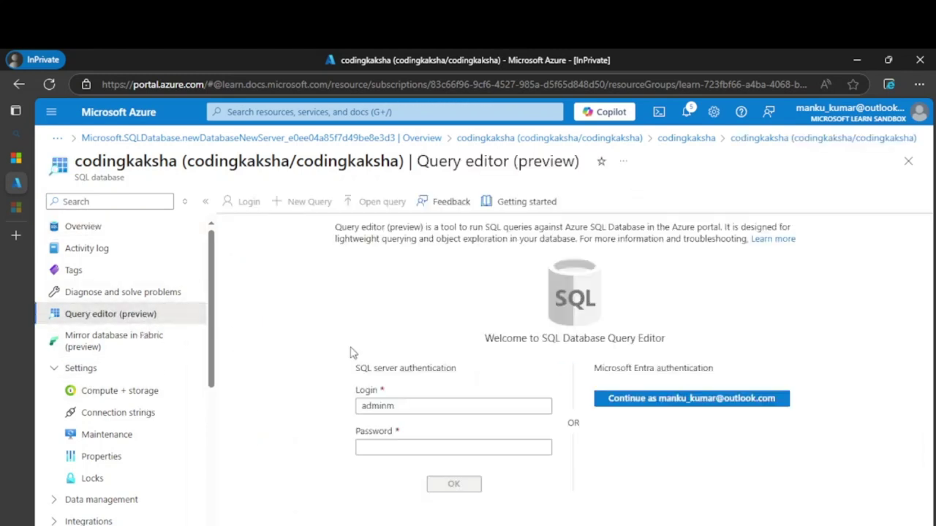
left_click(407, 452)
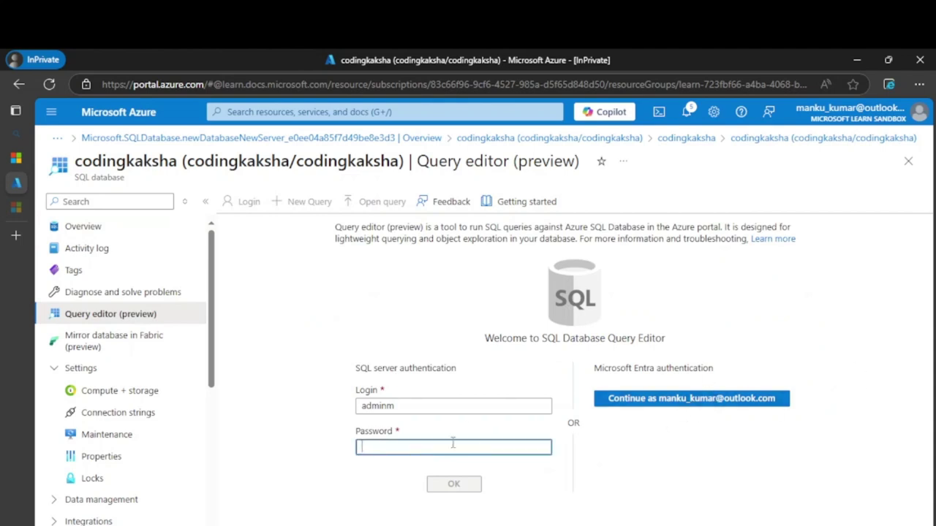
type("*")
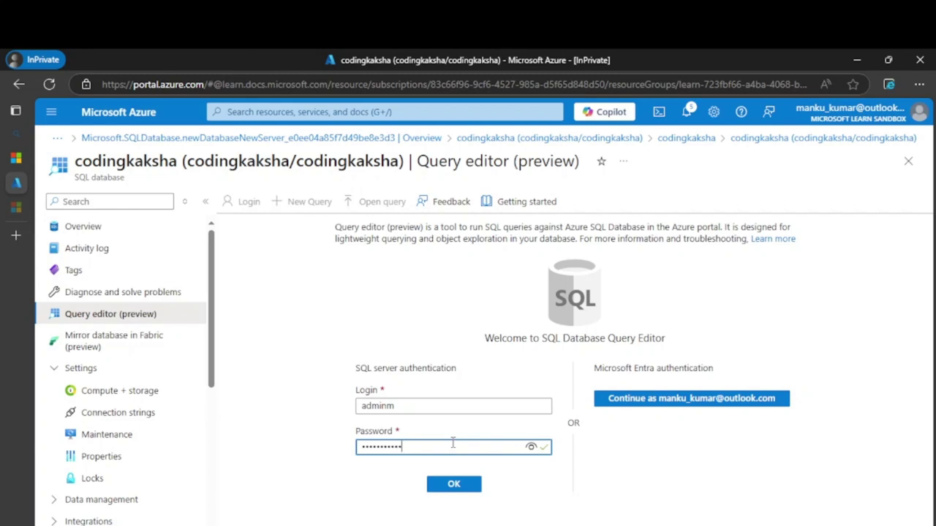
left_click(465, 488)
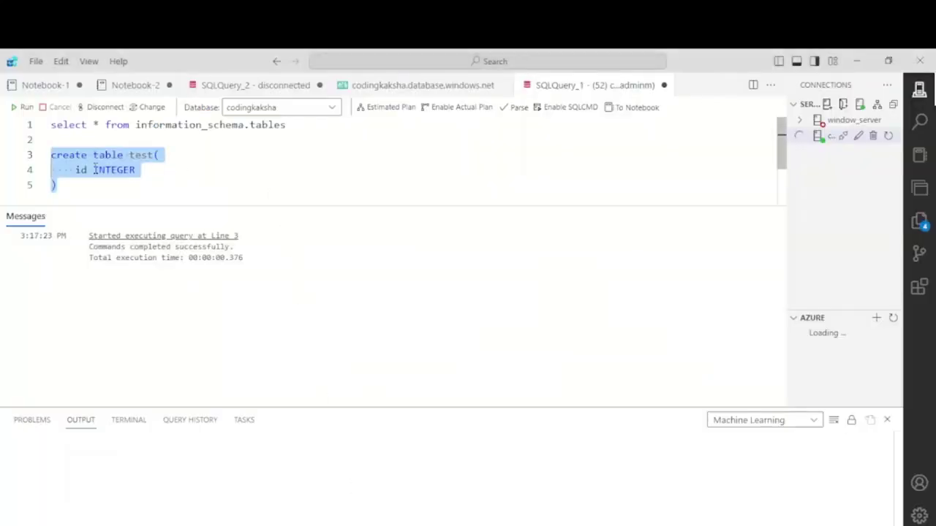
In Query 1, run select * from [dbo].[test], correcting the table name; no rows return.
double_click(114, 169)
double_click(107, 155)
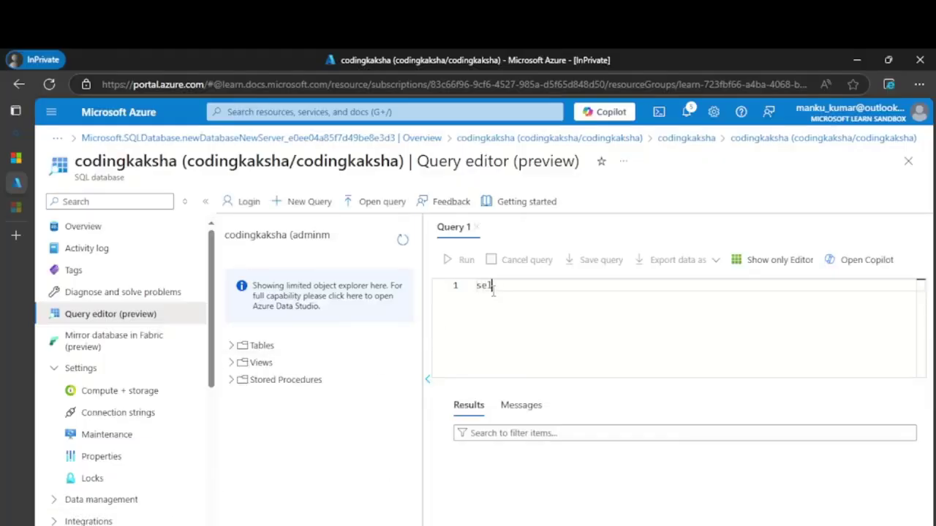
type("* f")
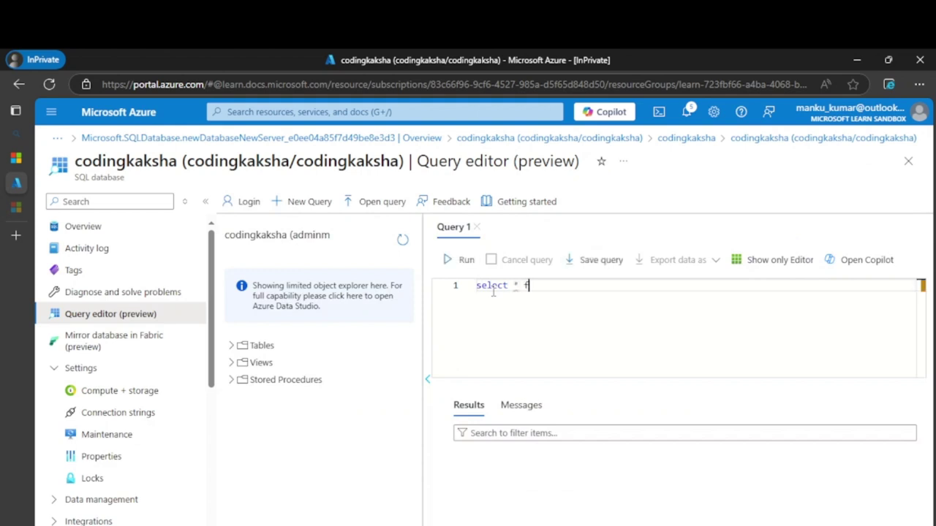
type("rom table")
left_click(456, 260)
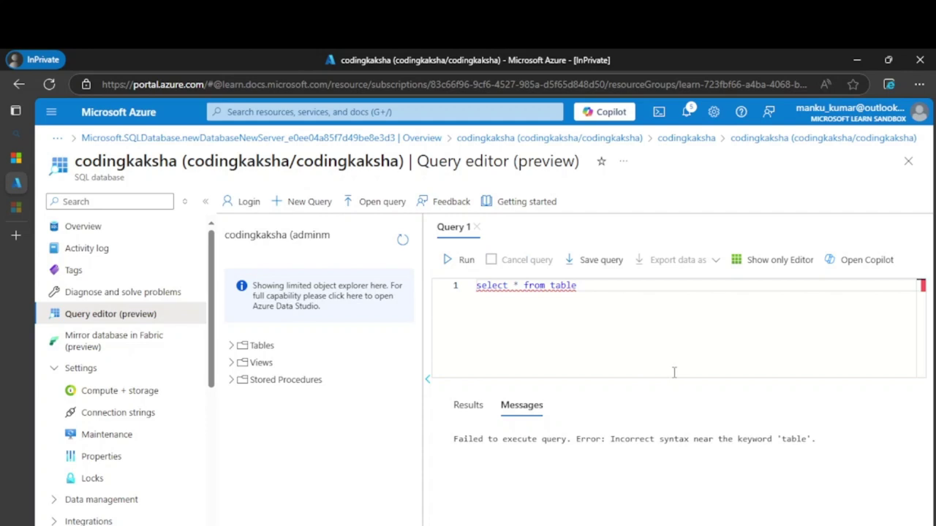
double_click(564, 287)
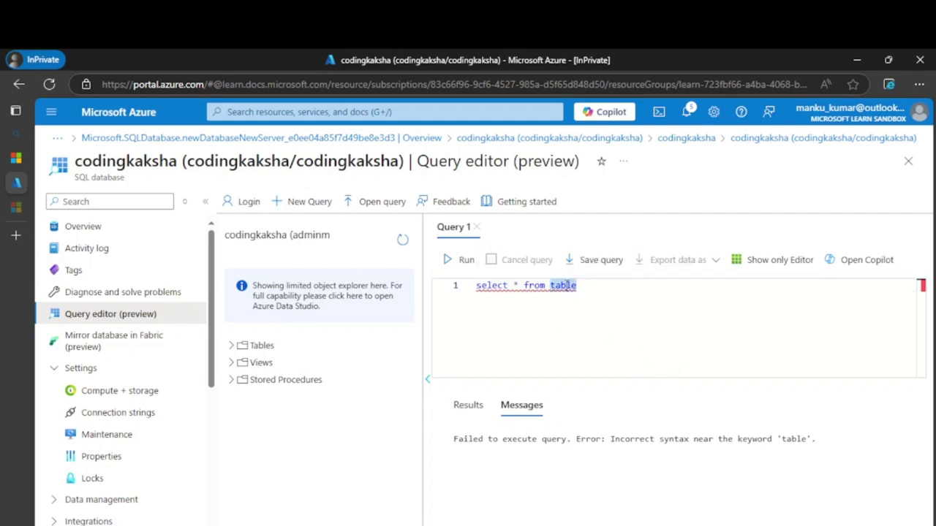
type("test")
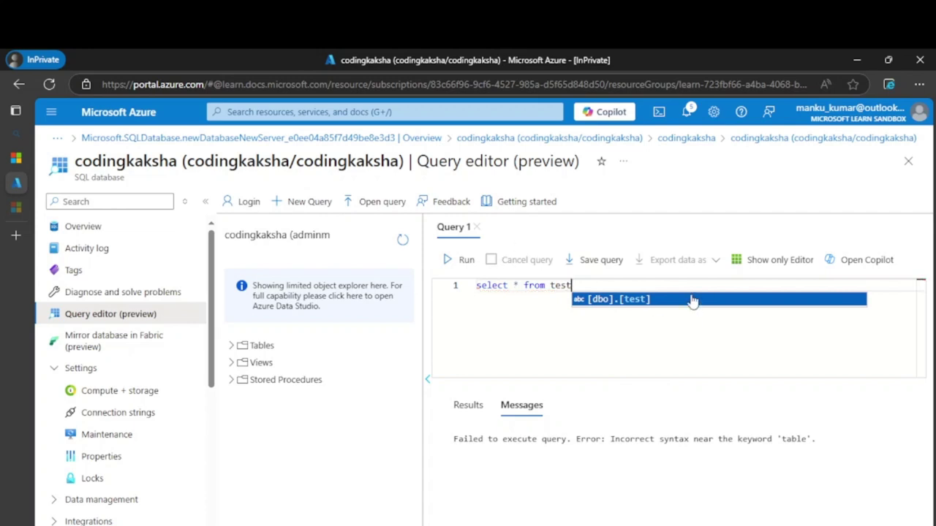
left_click(692, 300)
left_click(467, 259)
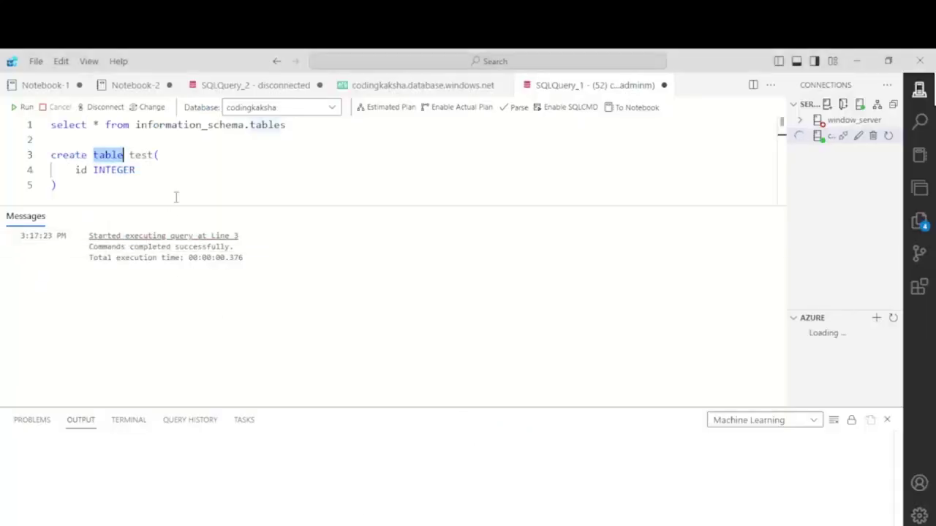
left_click(166, 181)
Write insert into test VALUES(1) on line 6 and select the statement.
key("Return")
type("in")
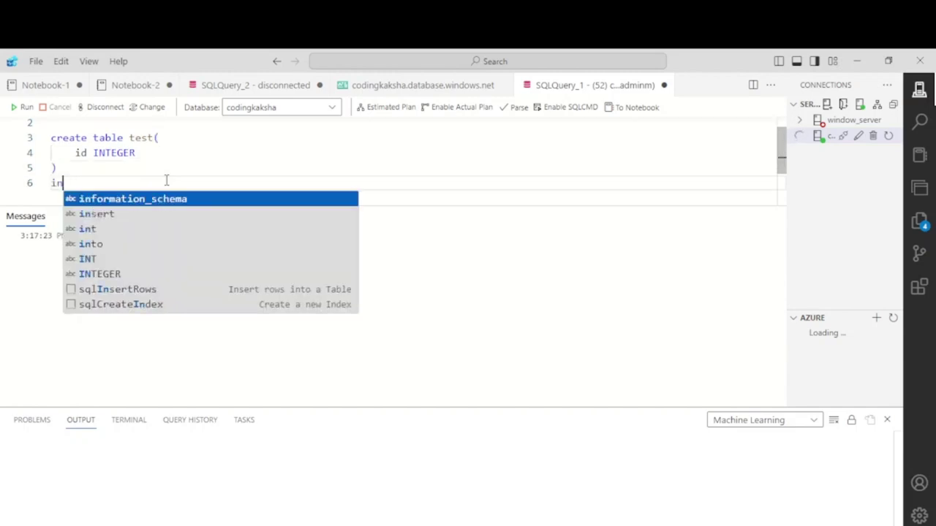
type("sert into ")
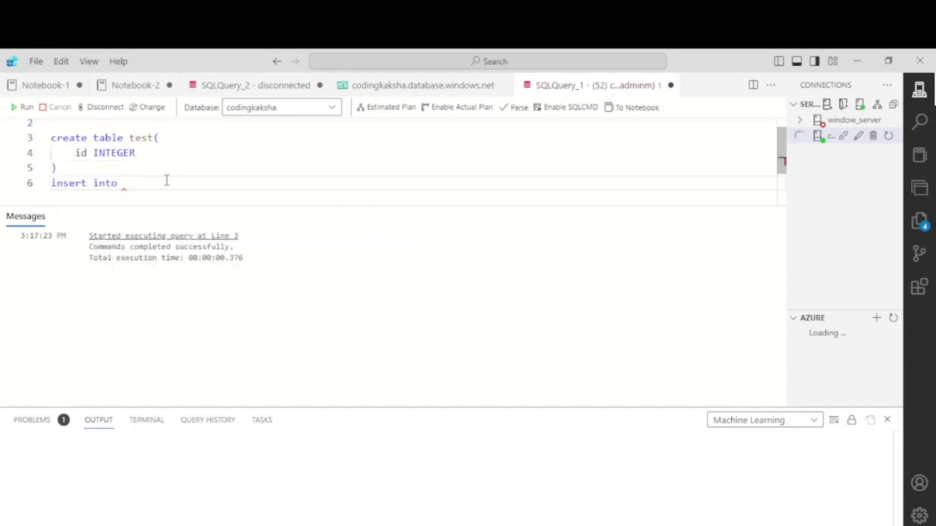
type("test values")
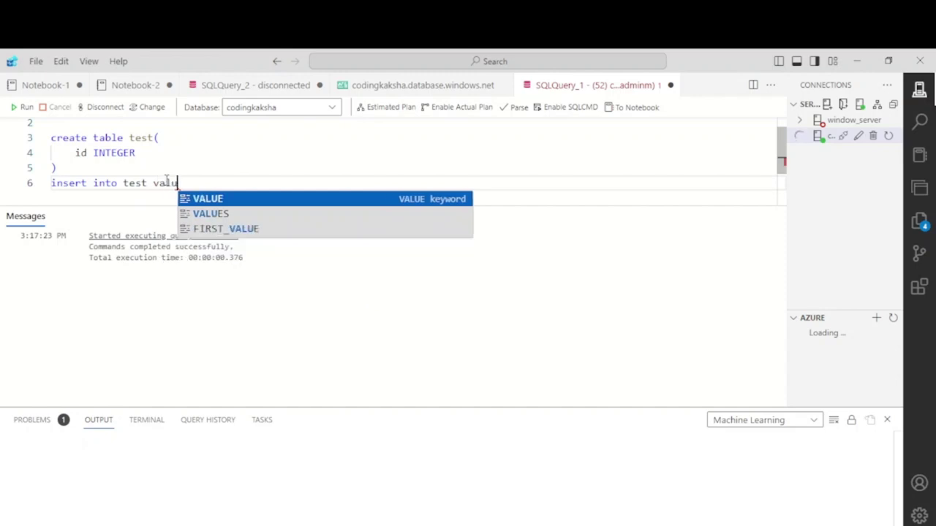
key("Return")
type("(")
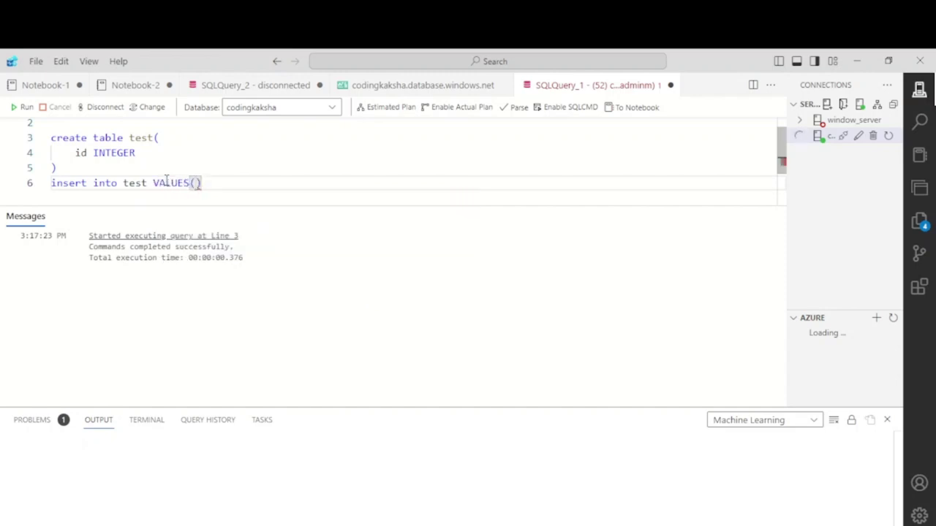
type("1")
left_click_drag(242, 188, 14, 183)
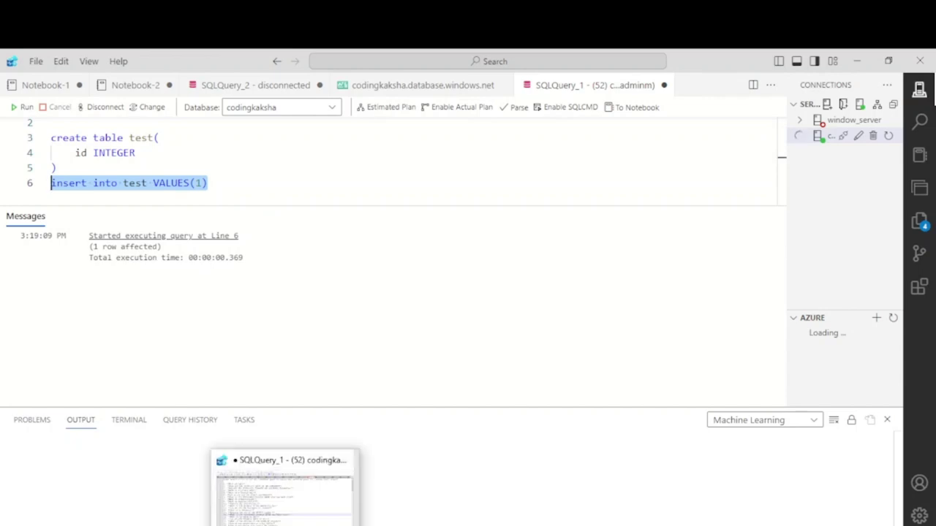
Rerun the portal's test query to see id 1, then search Windows for ssms.
left_click(340, 486)
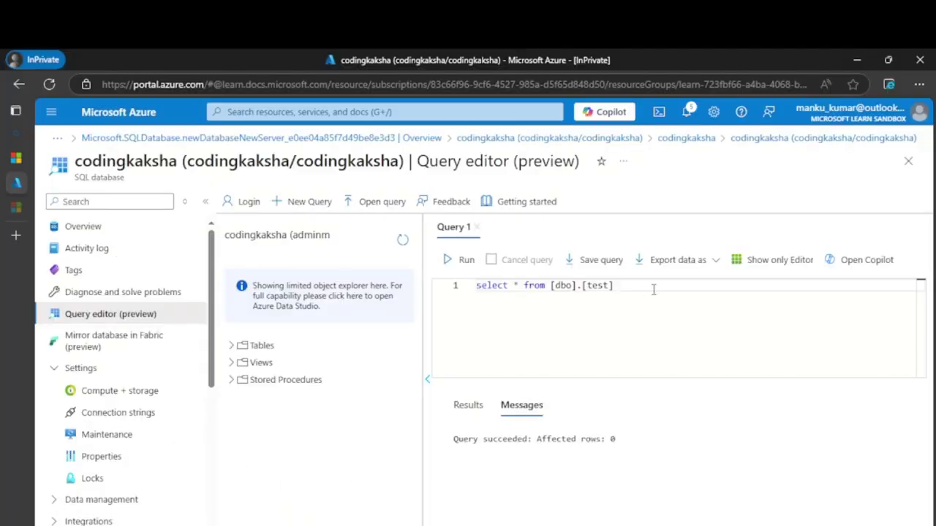
left_click(460, 260)
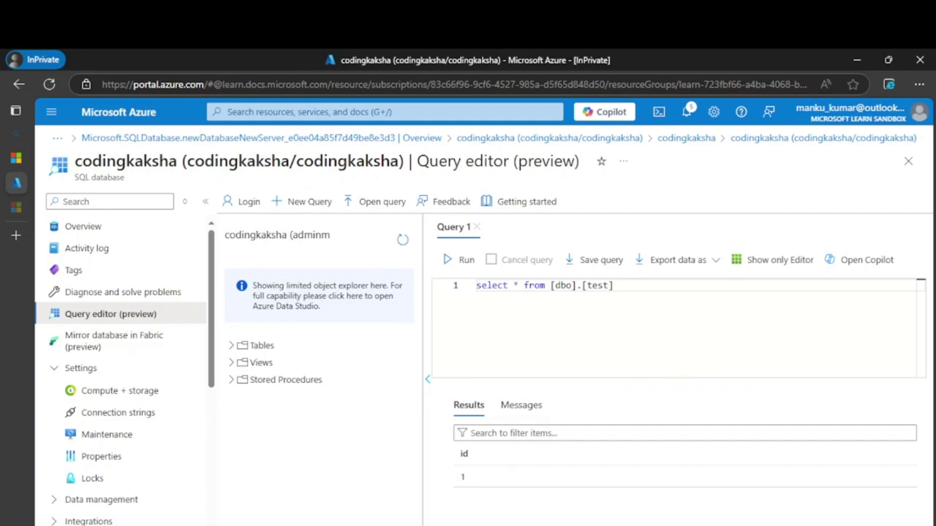
left_click(380, 510)
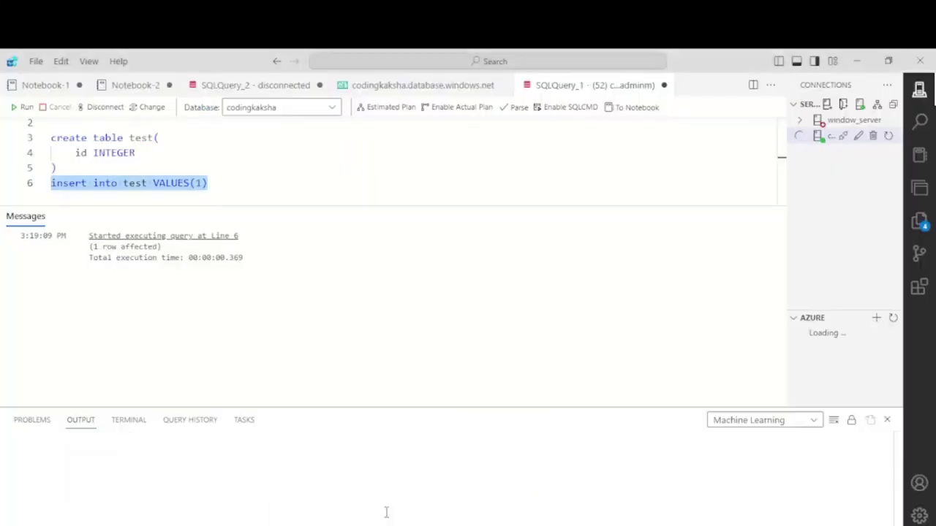
key("super")
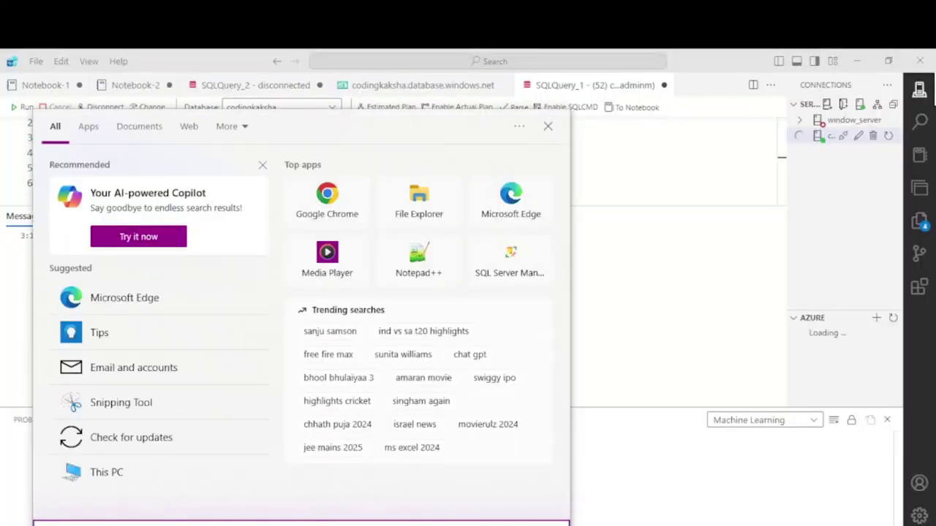
type("ssms")
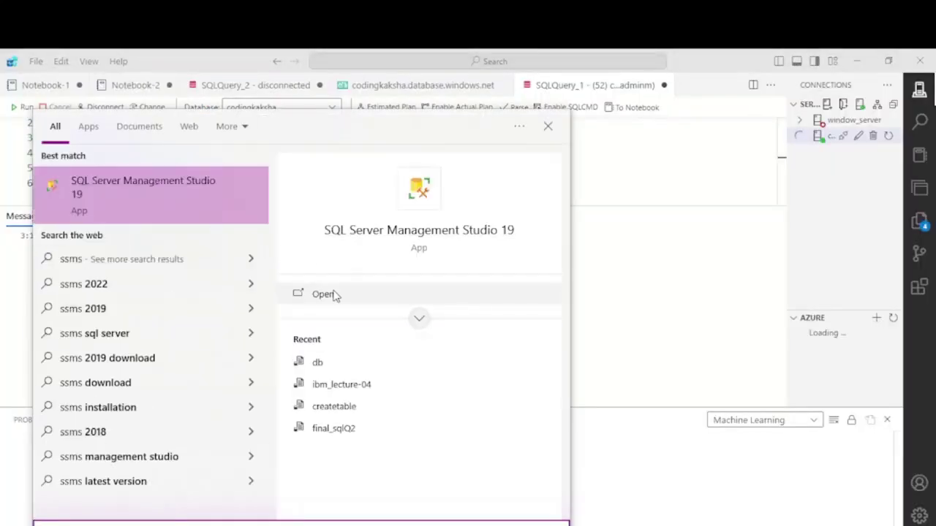